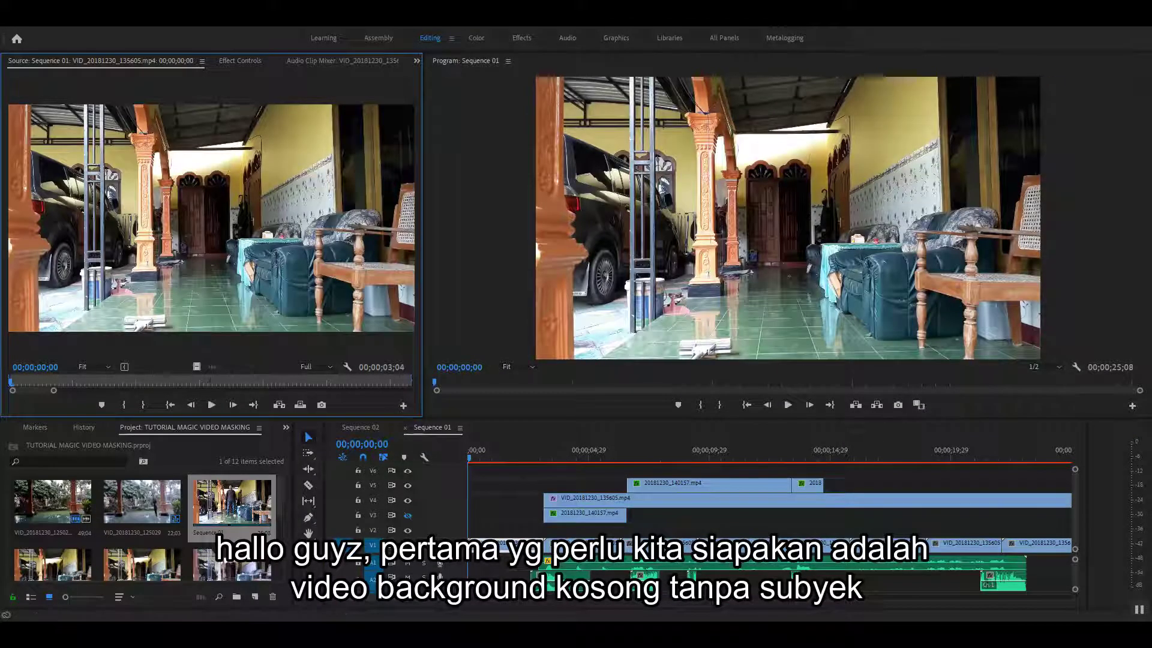
Step: Inspect the empty-room background footage at 150% zoom, then fit it back and skim through it
click(95, 367)
click(90, 460)
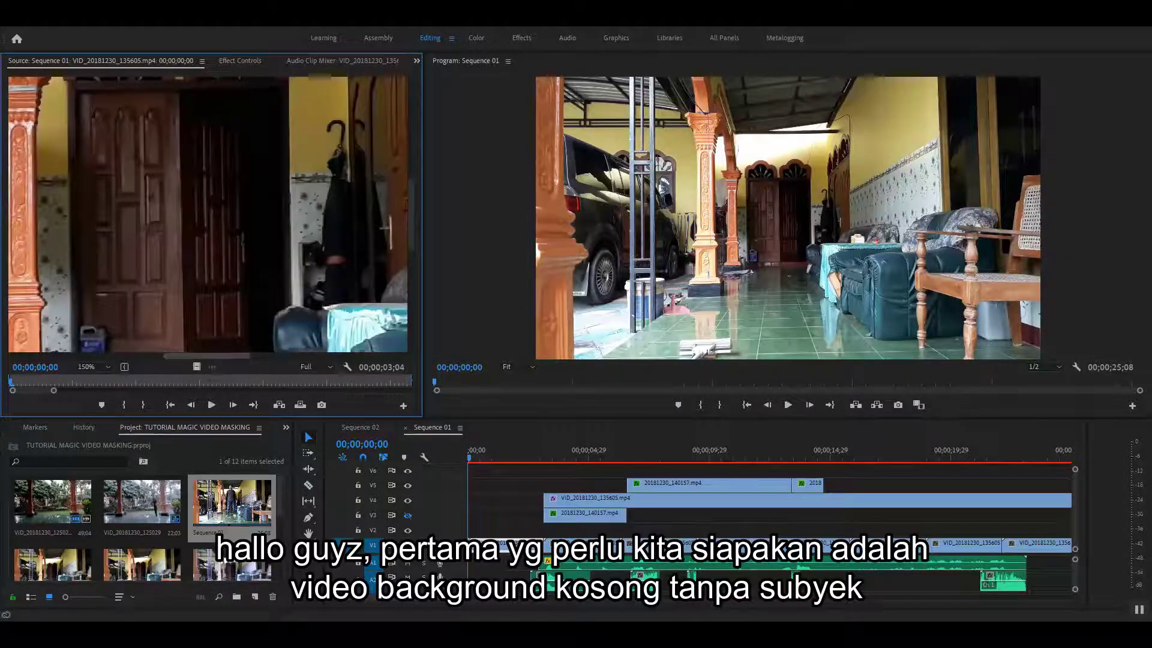
drag(207, 355, 150, 355)
click(94, 367)
click(91, 377)
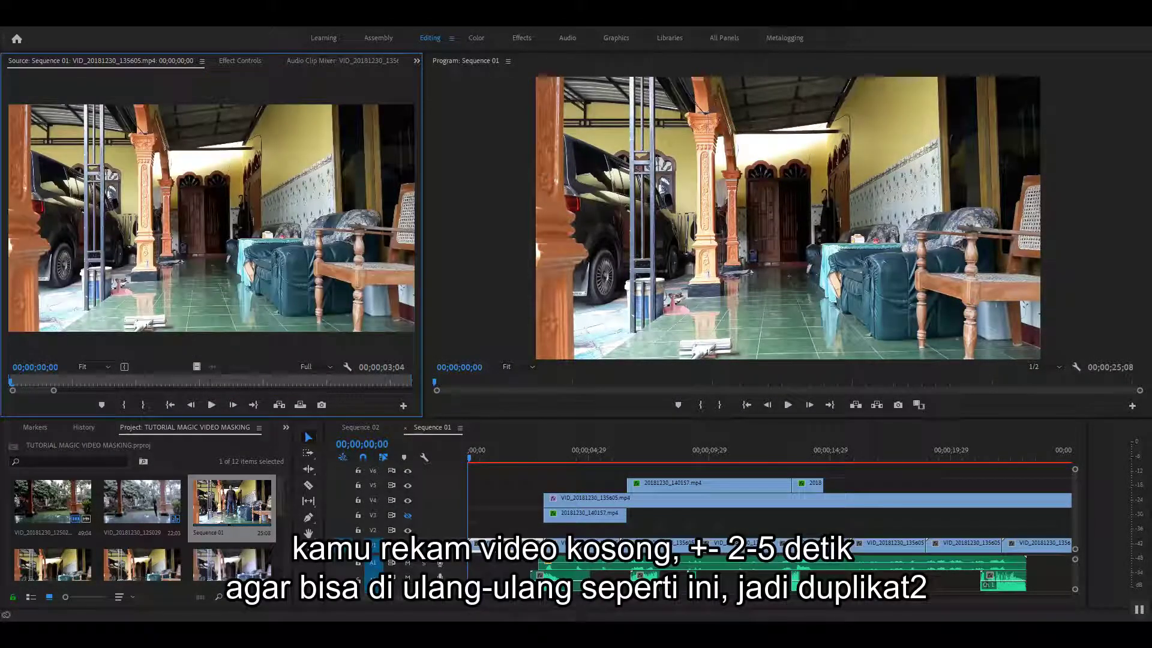
mouse_move(106, 382)
mouse_down()
mouse_move(348, 382)
mouse_move(288, 382)
mouse_up()
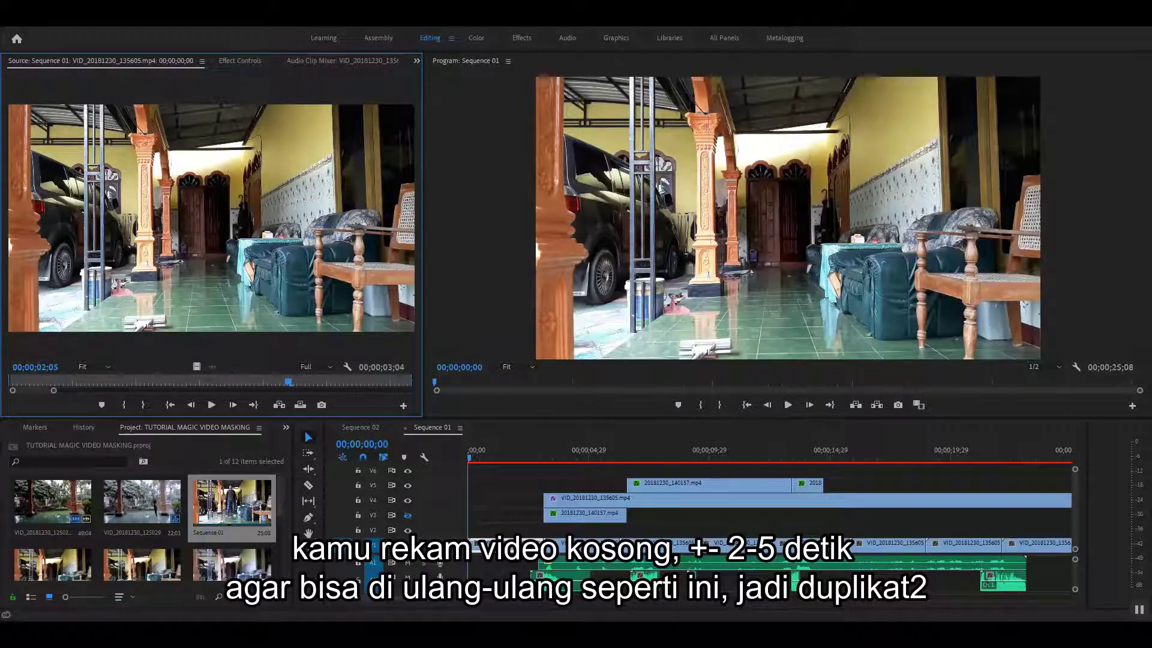
Step: Play the sequence, then preview the VID_20181230_135605.mp4 hooded-person footage in the Source Monitor
click(564, 474)
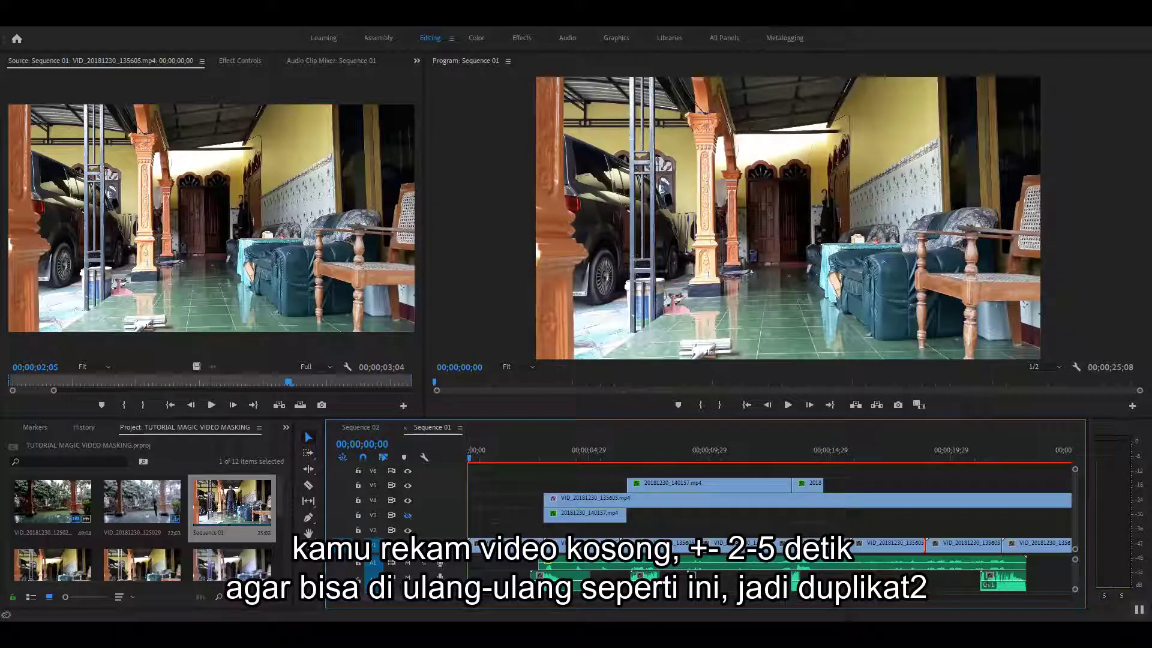
key(space)
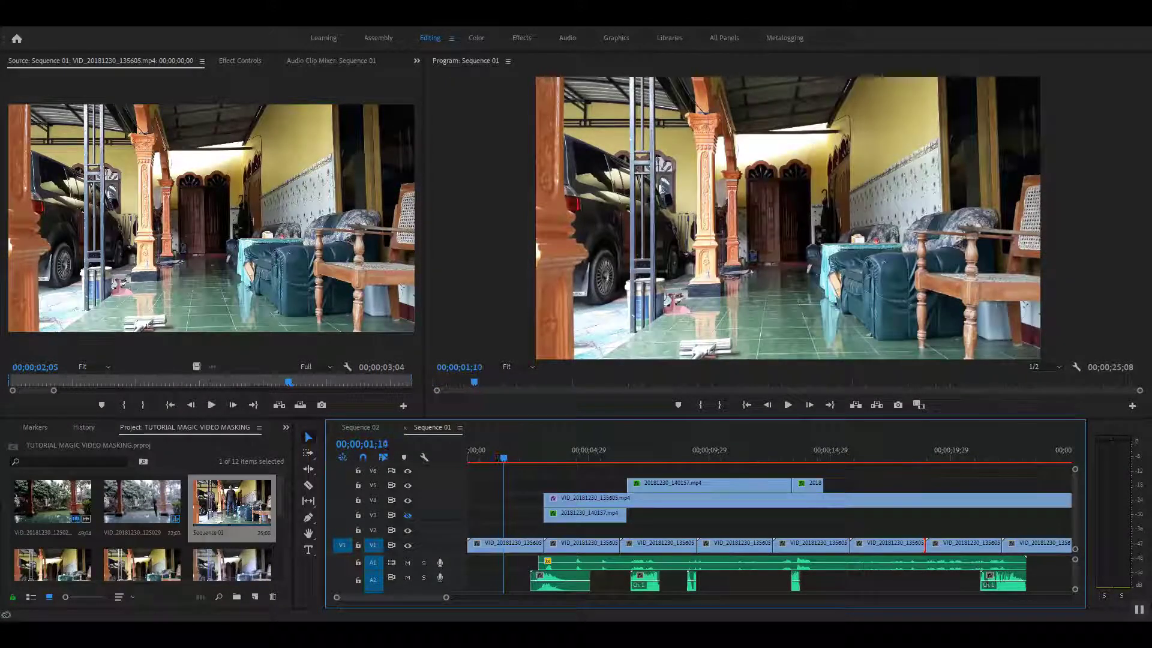
click(574, 500)
double_click(574, 500)
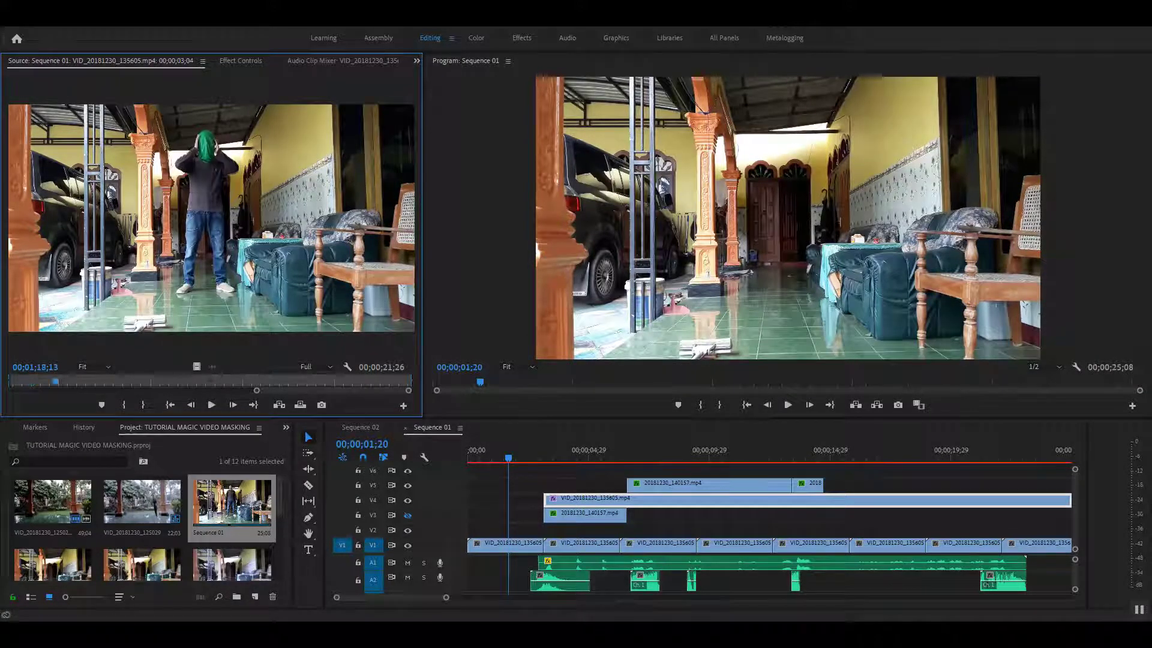
key(j)
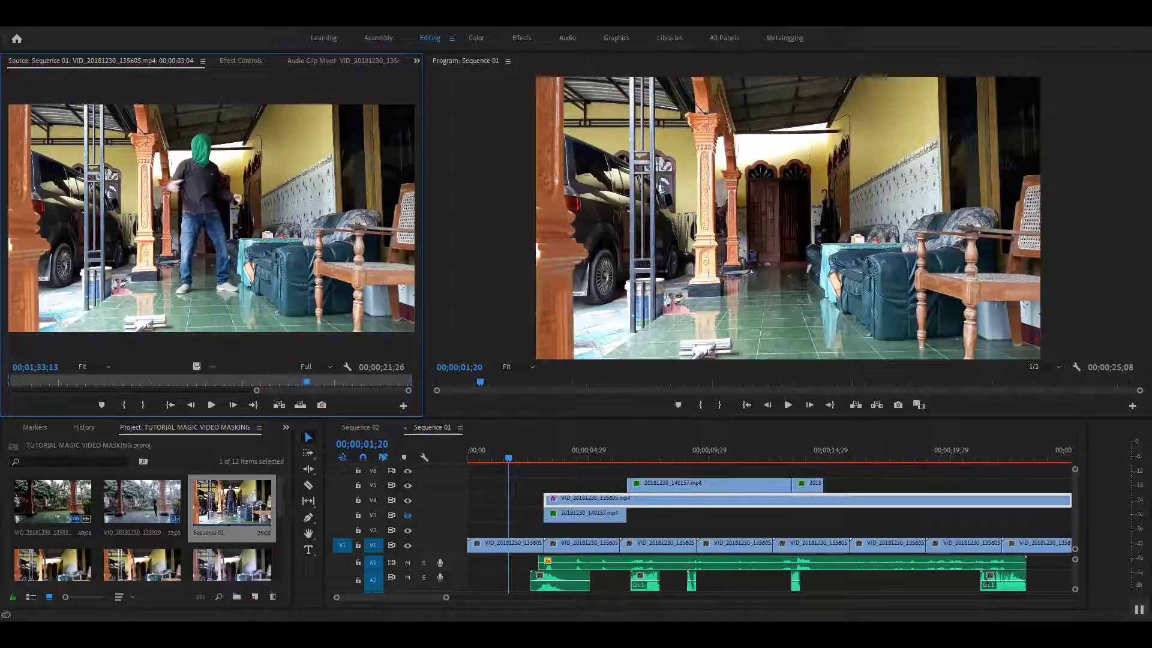
key(l)
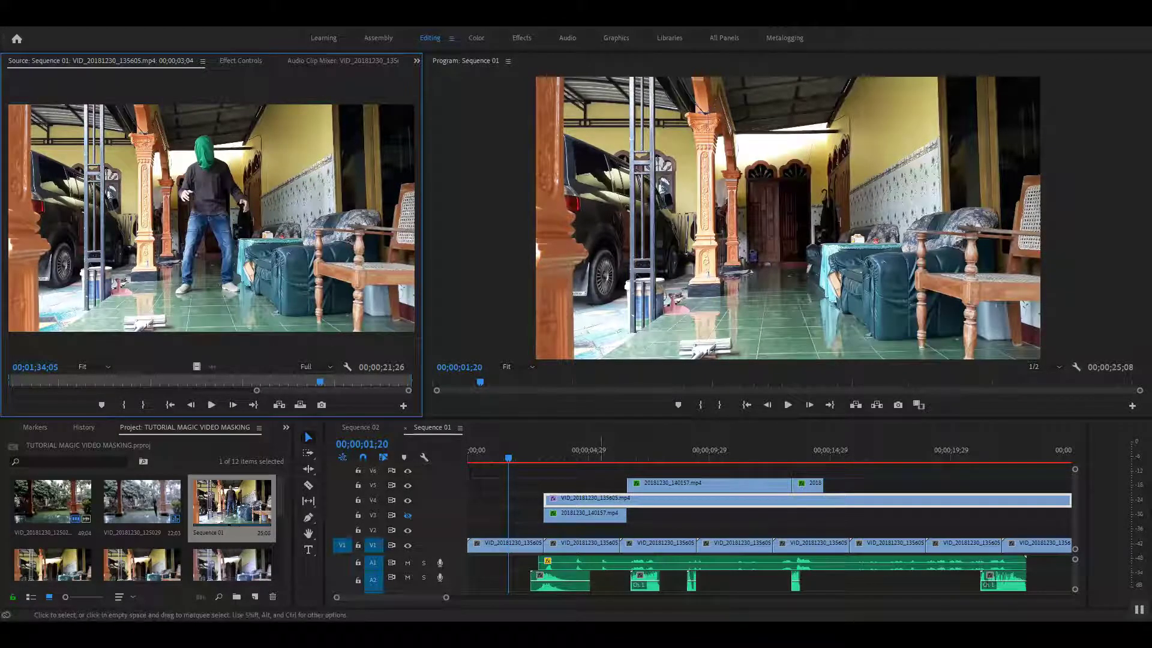
Step: Step through the 20181230_140157.mp4 green-cloth clip, then reload VID_20181230_135605.mp4 in the Source Monitor
double_click(585, 513)
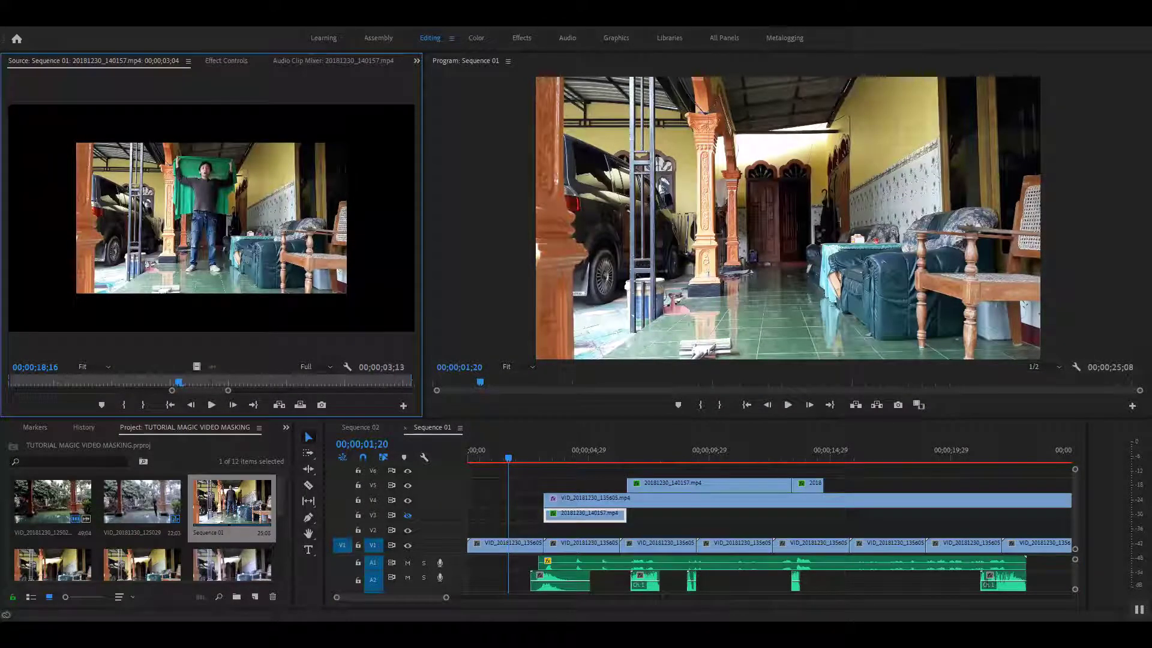
key(Right)
key(Right)
key(Right)
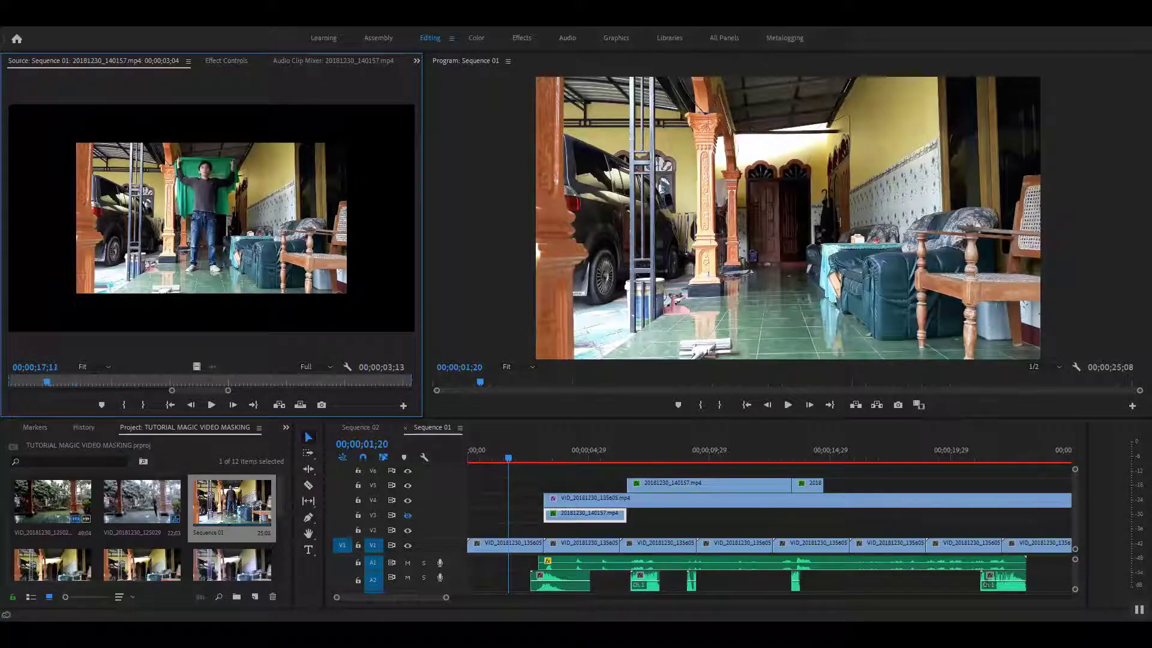
key(Right)
key(Right)
key(Right)
key(Right)
key(Right)
key(Right)
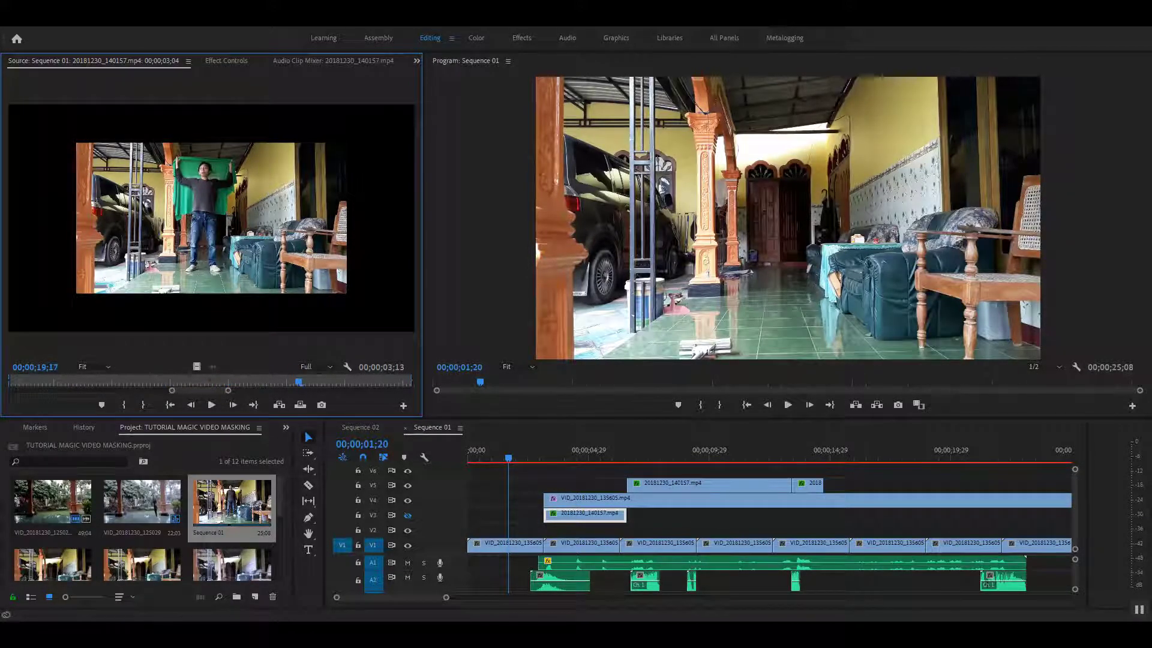
key(Right)
key(Right)
key(Right)
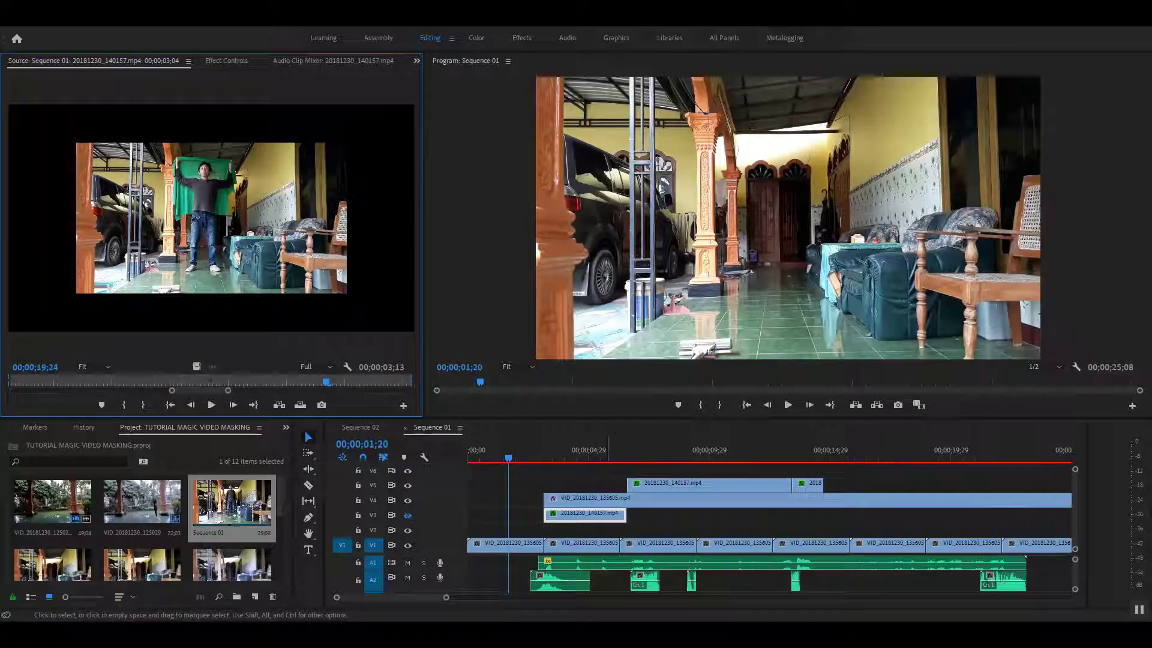
double_click(585, 499)
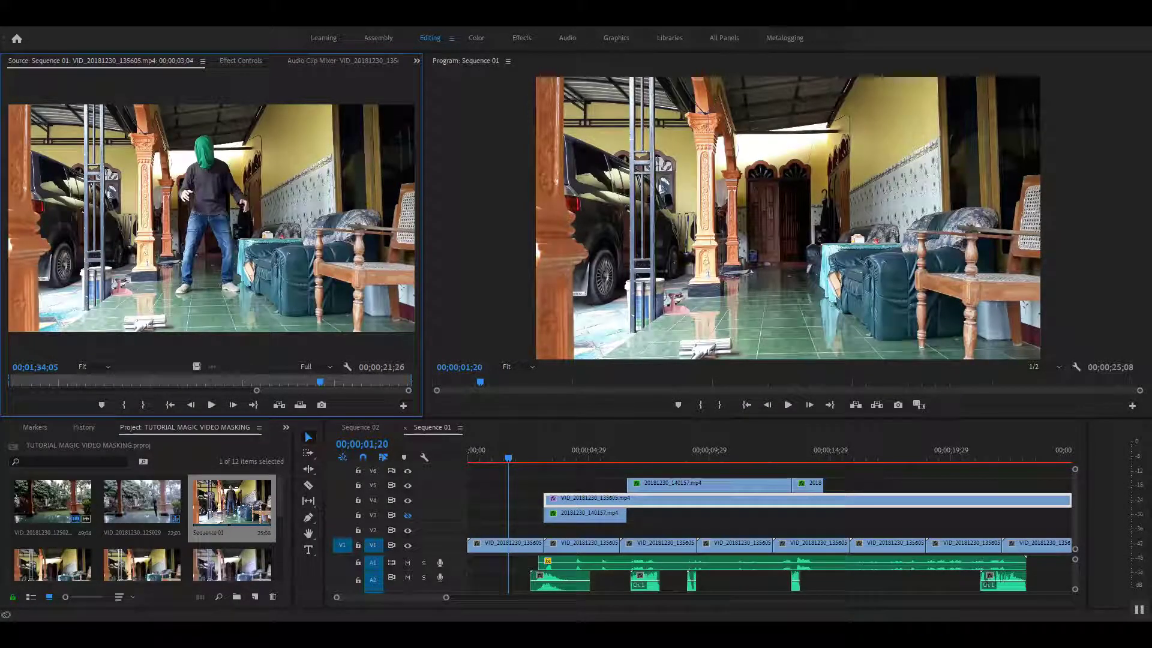
Step: Play the headless composite from 05;09, match-frame at 03;20, and show the clip's Effect Controls
click(544, 507)
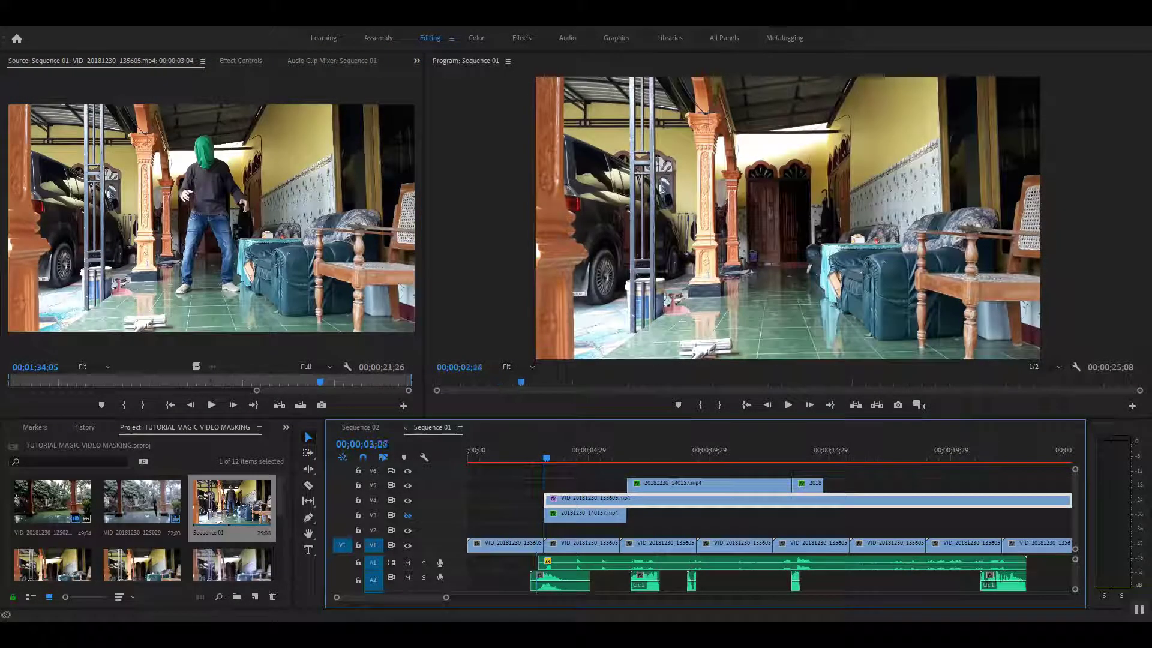
key(Left)
key(Left)
key(Left)
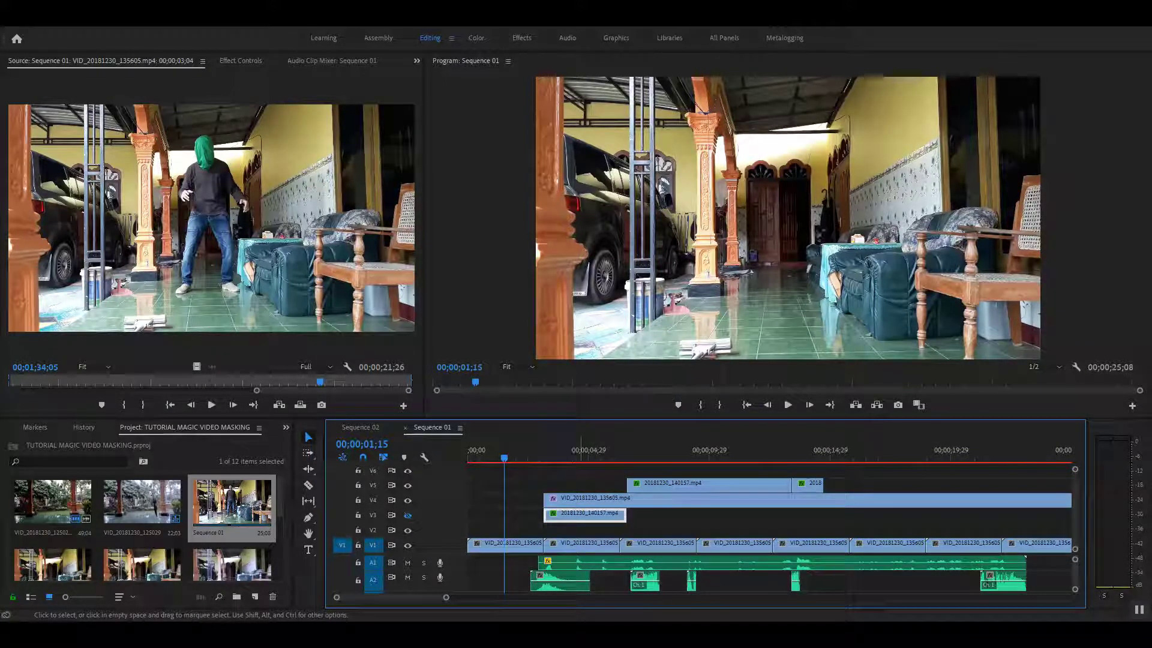
click(595, 458)
key(space)
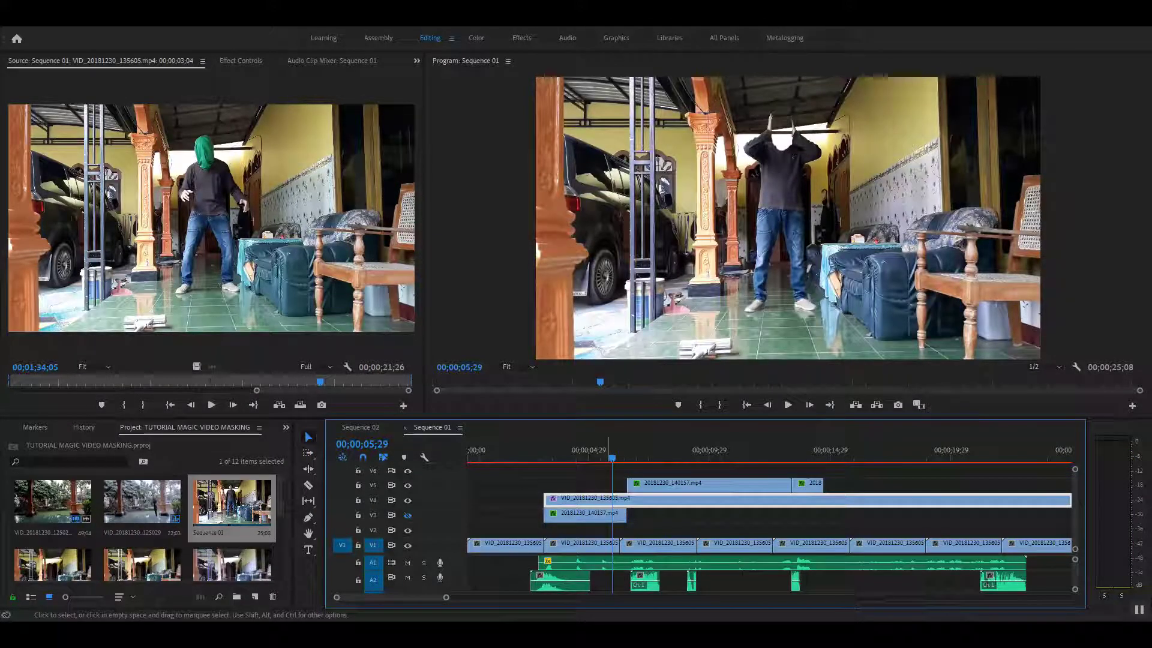
drag(612, 457, 556, 458)
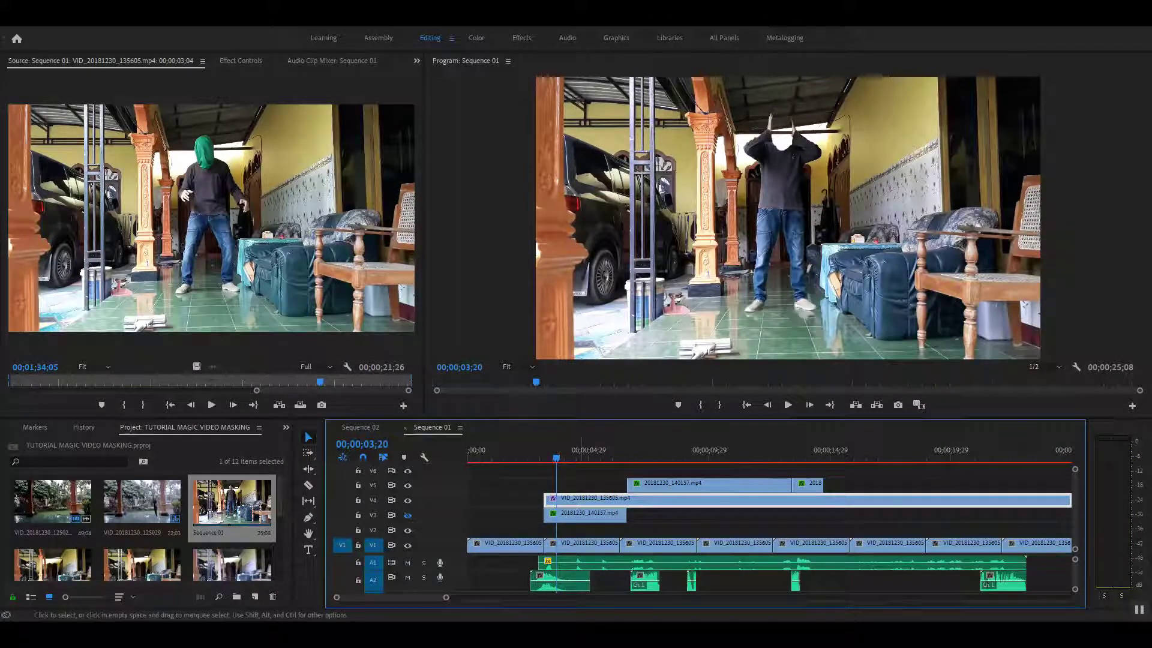
key(f)
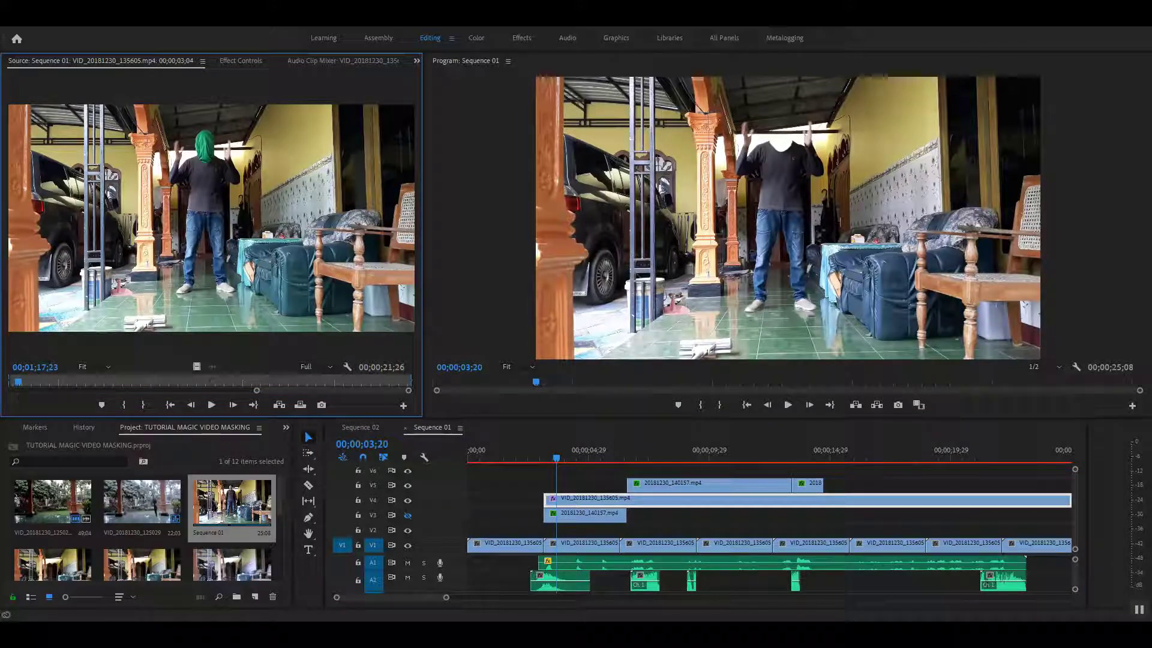
key(shift+5)
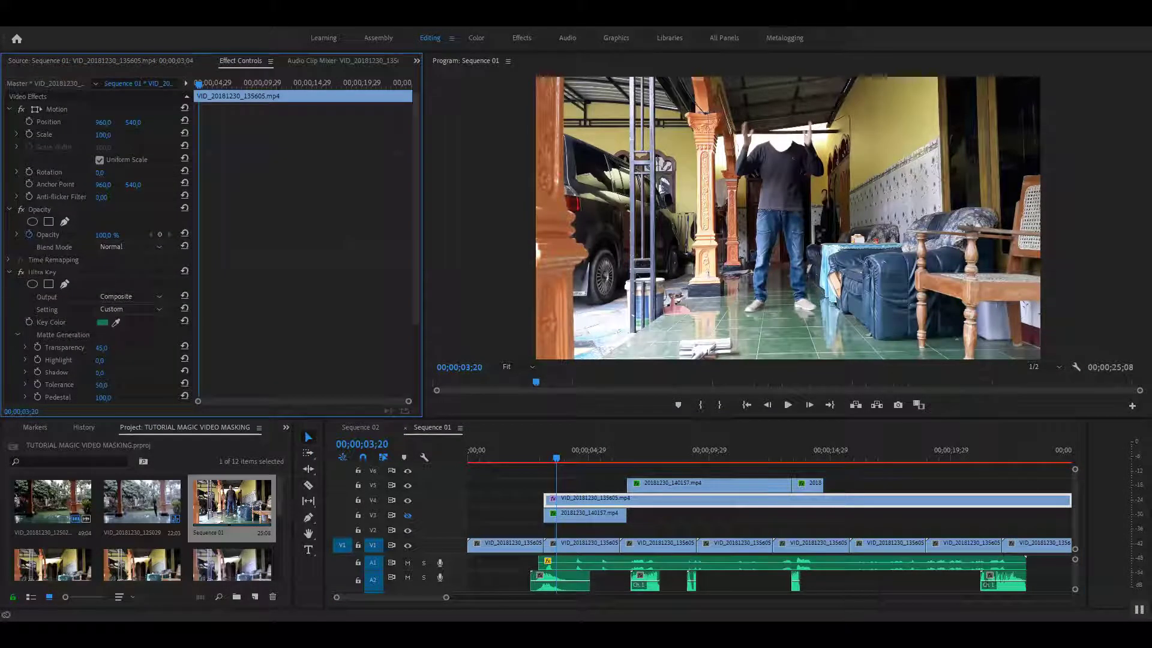
Step: Collapse Motion and Opacity, then toggle the Ultra Key on and off, leaving it disabled
click(9, 109)
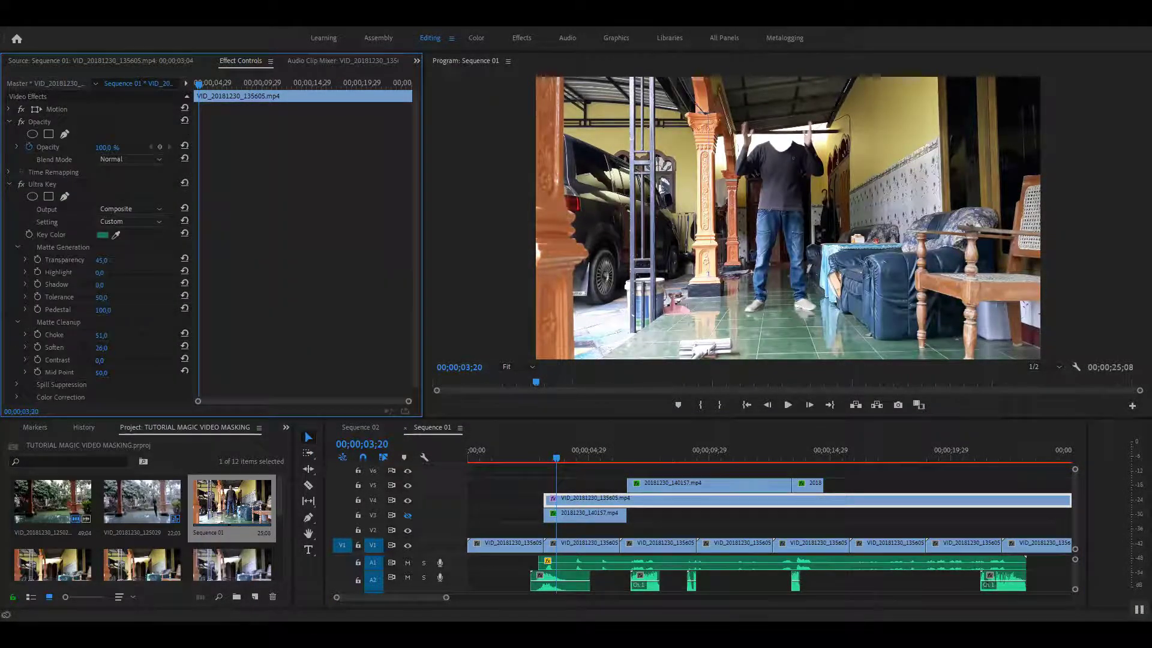
click(9, 121)
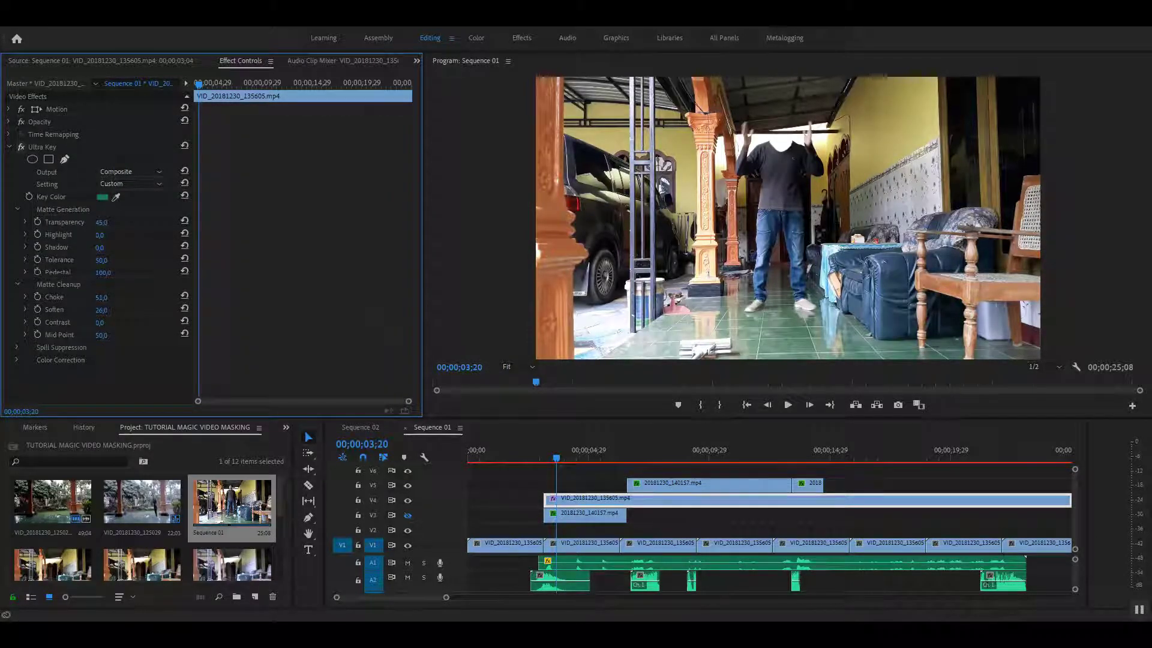
click(21, 147)
click(21, 146)
click(21, 147)
click(21, 147)
click(21, 147)
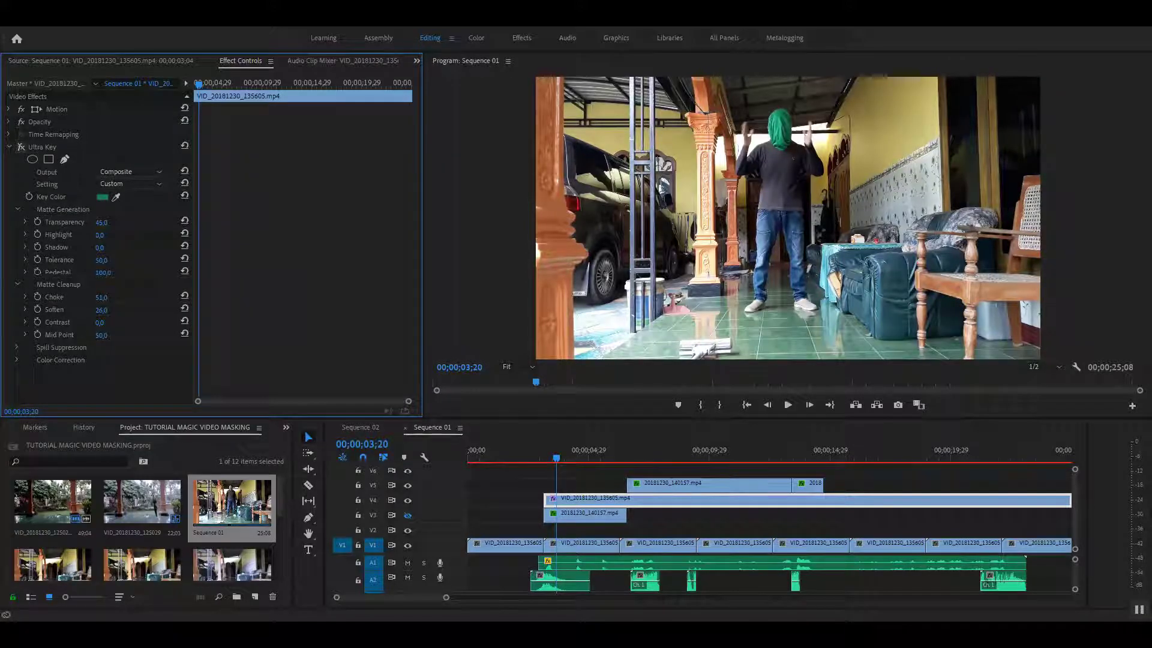
Step: Search the Effects panel for 'ultra k' and apply the Ultra Key effect
click(271, 61)
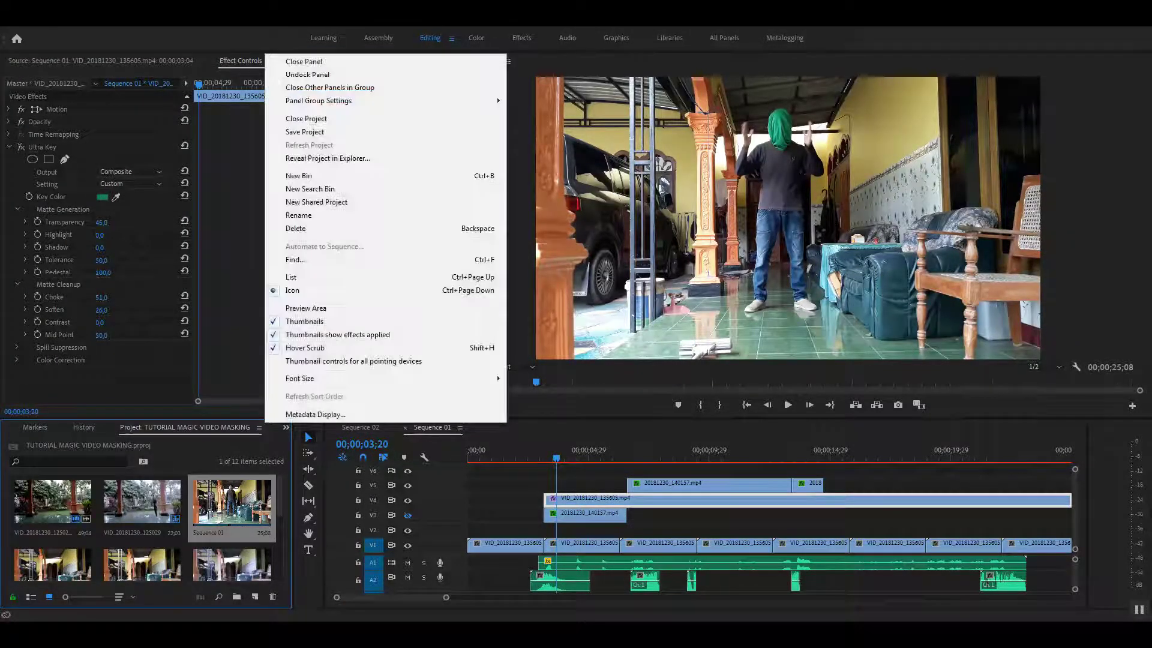
key(Escape)
click(286, 428)
click(302, 480)
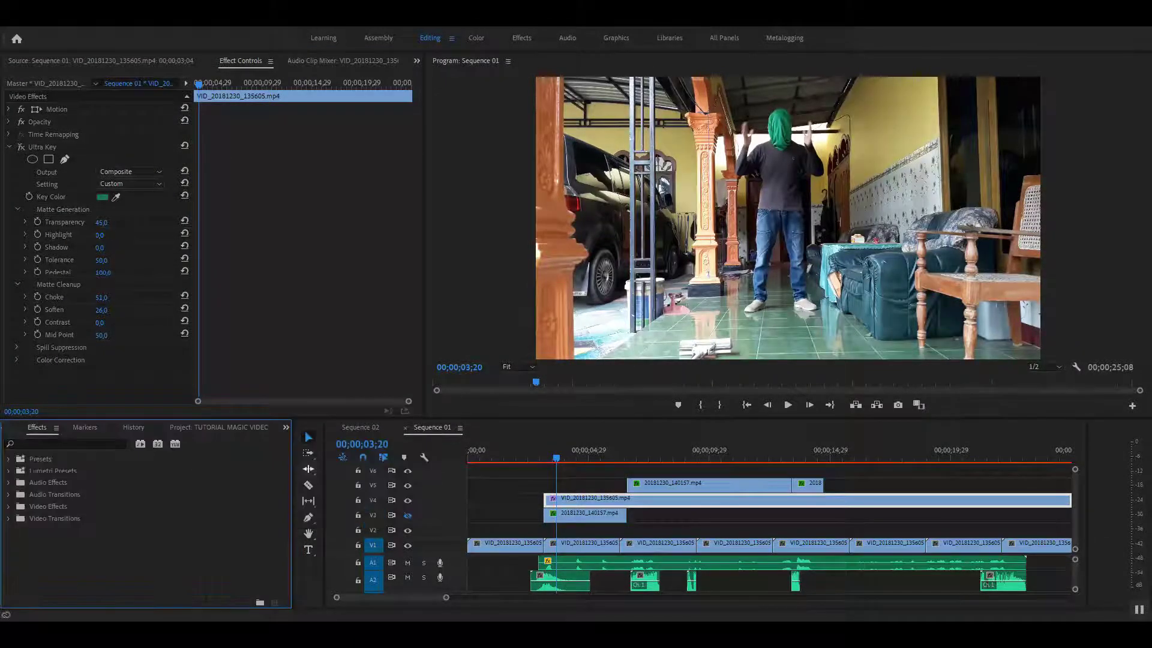
click(21, 444)
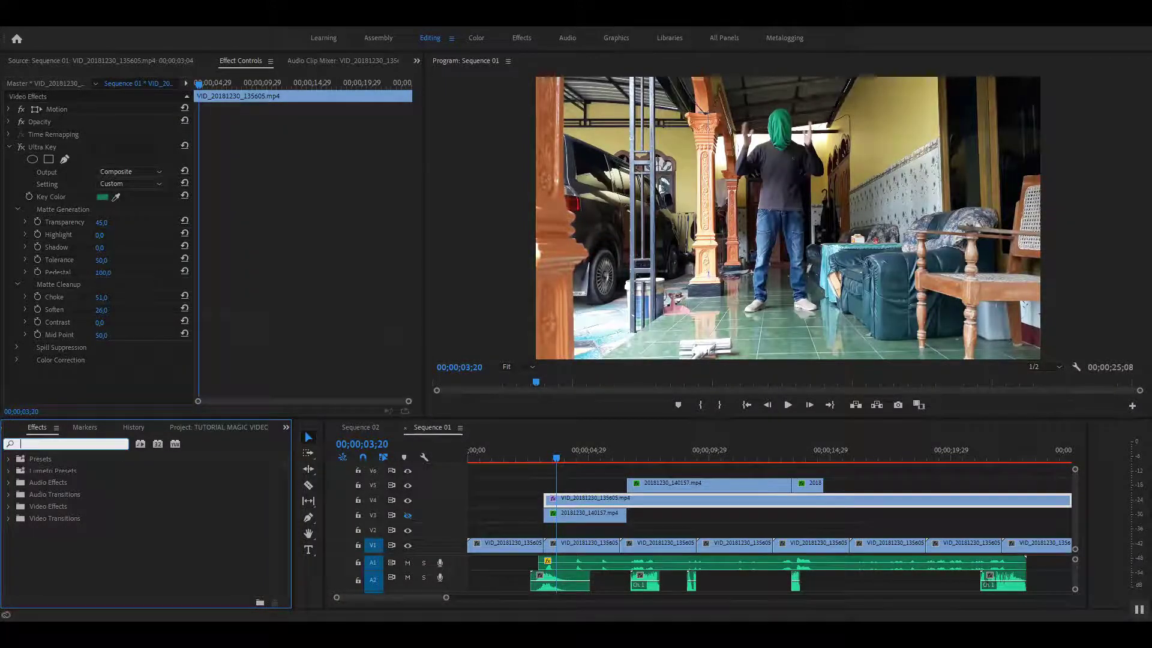
text(ultra)
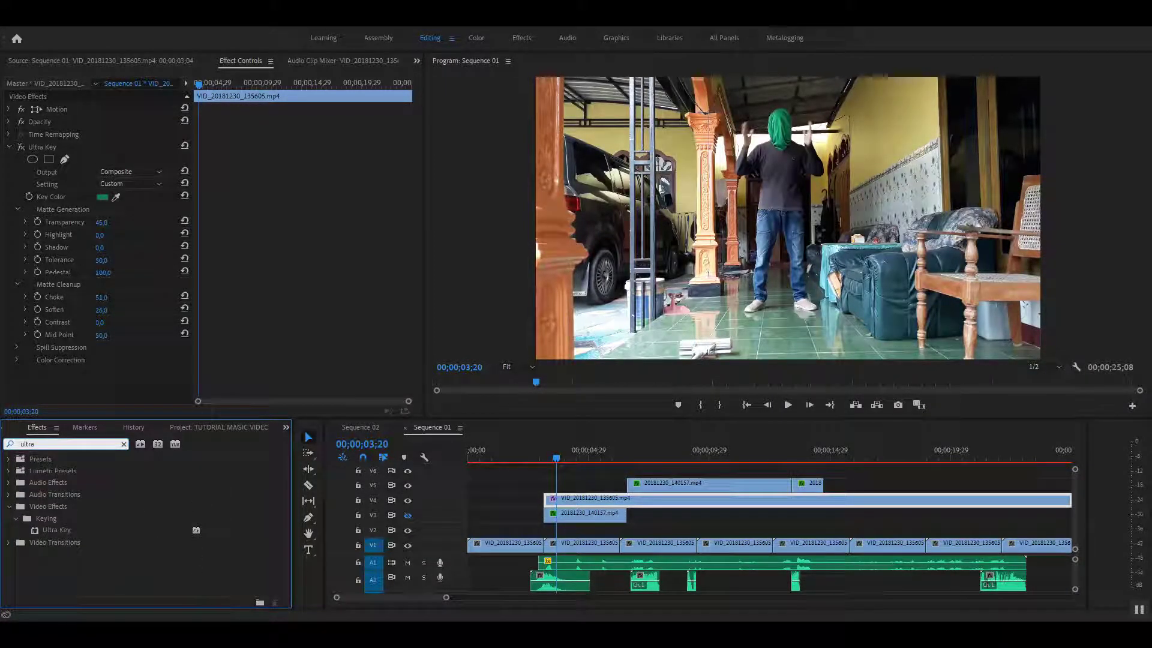
text(k)
key(BackSpace)
click(56, 529)
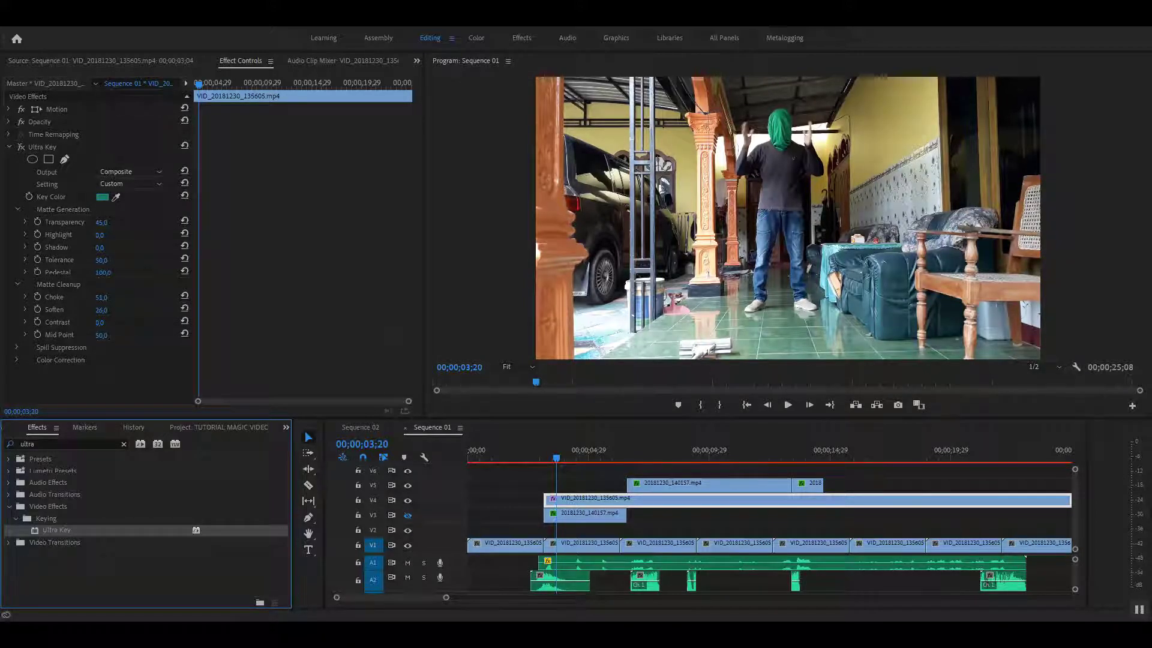
Step: Sample the green hood as the Ultra Key colour and play back to check the key
click(116, 197)
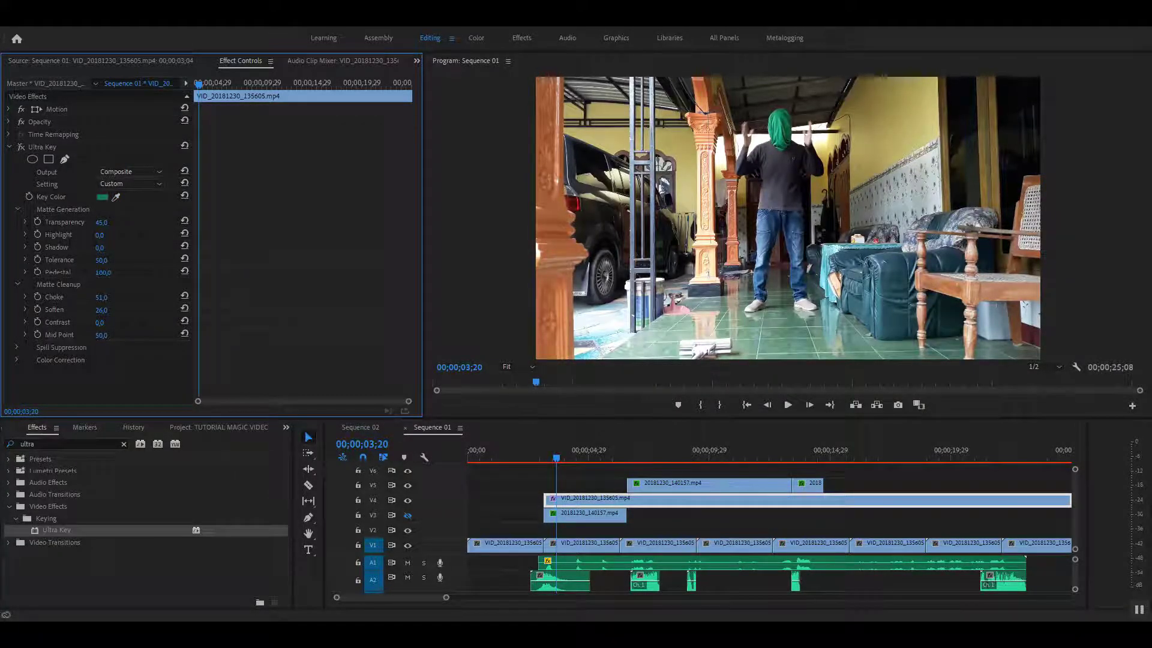
drag(116, 197, 115, 197)
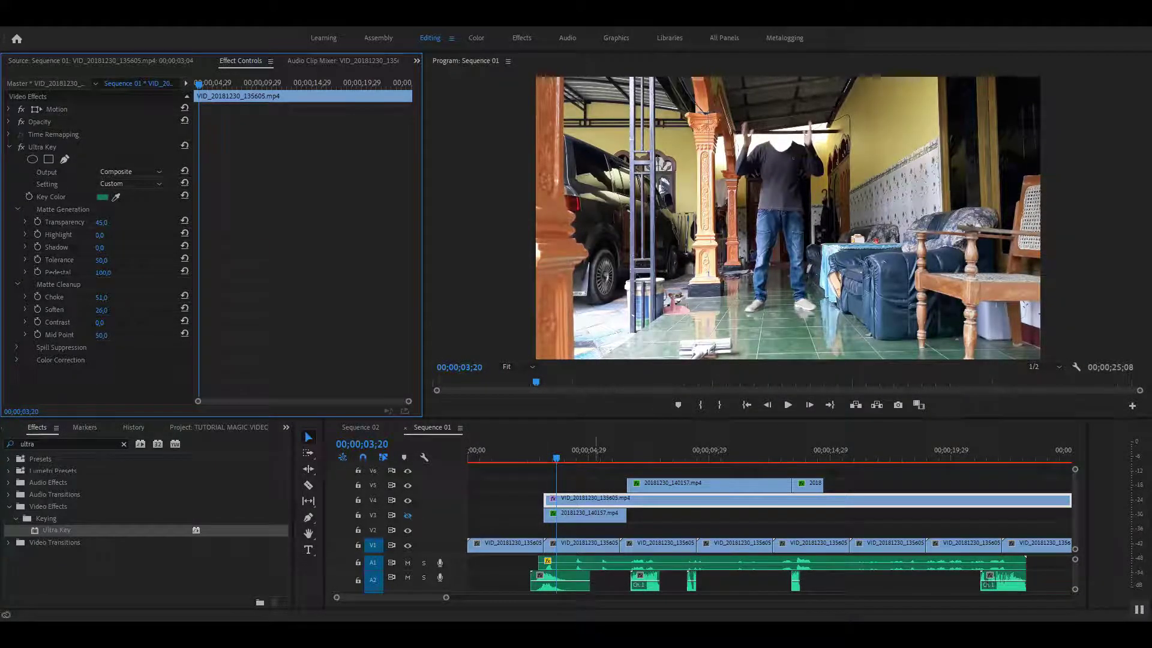
key(space)
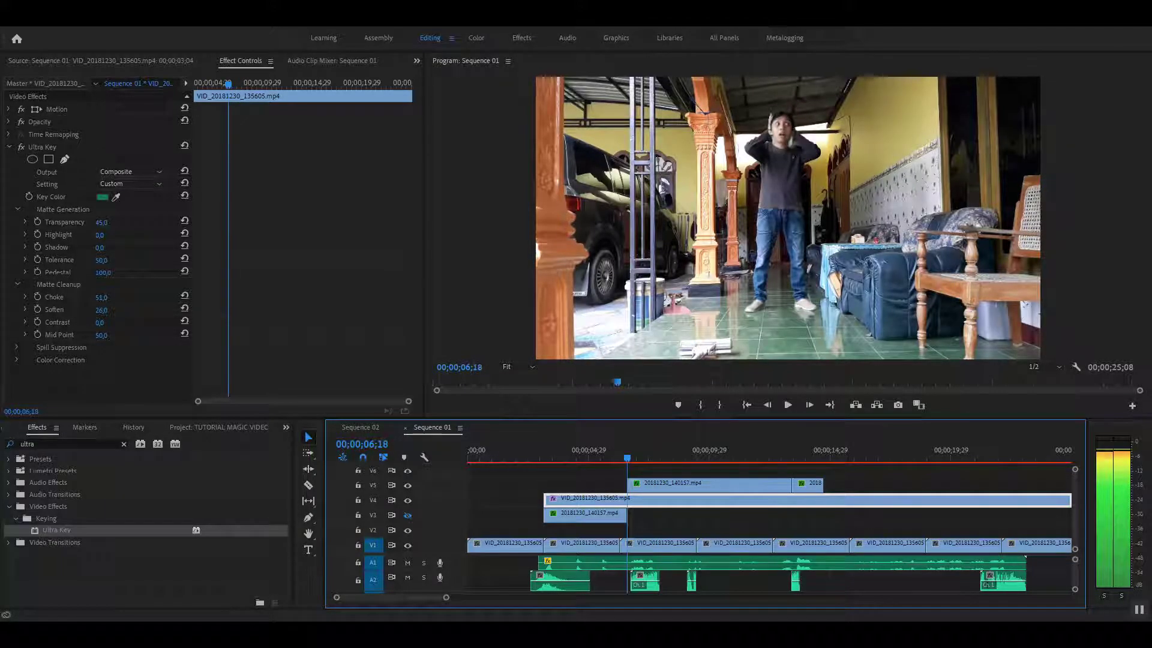
key(Up)
Step: On the 20181230_140157.mp4 clip, disable the Ultra Key and Opacity effects and view its source
click(708, 483)
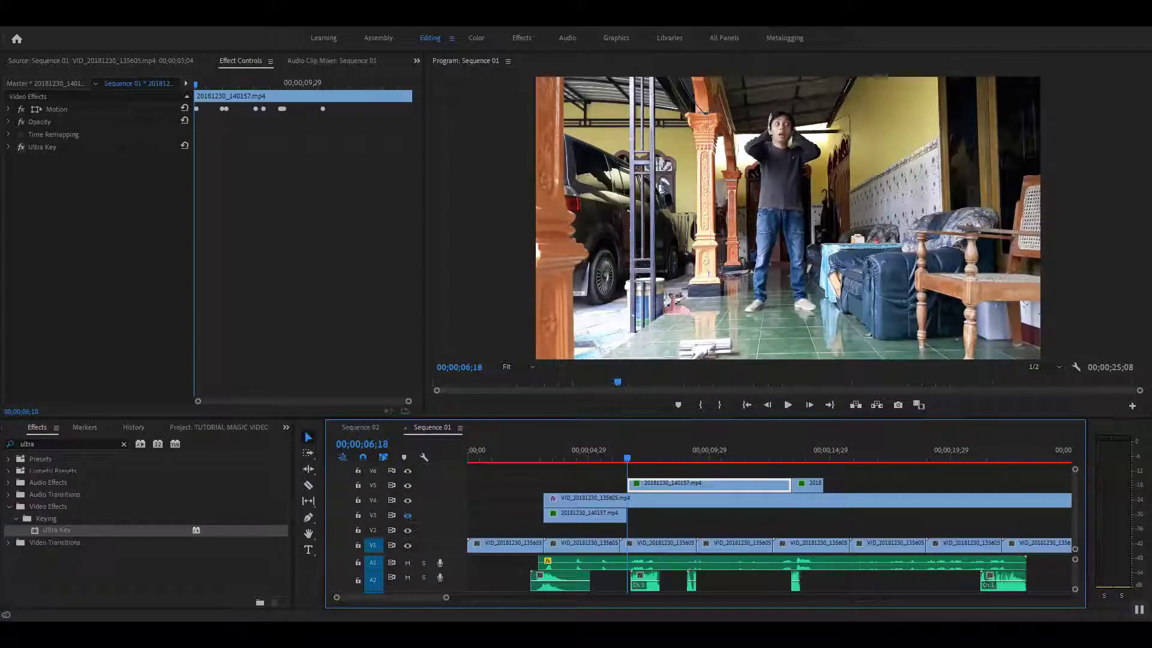
click(21, 147)
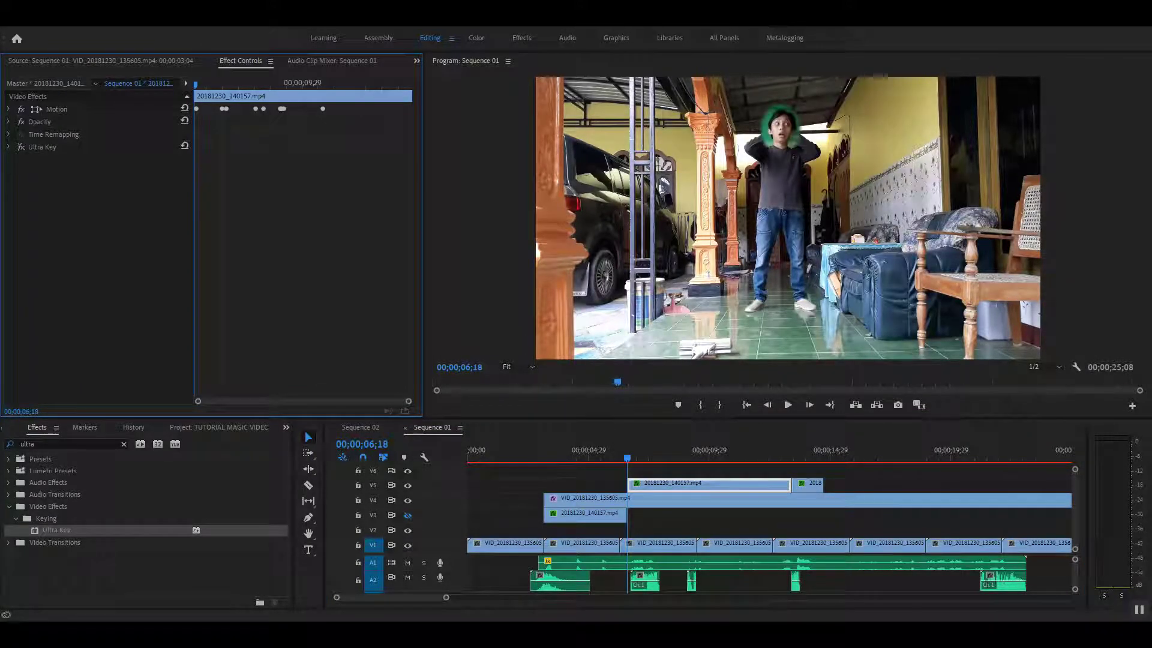
double_click(708, 483)
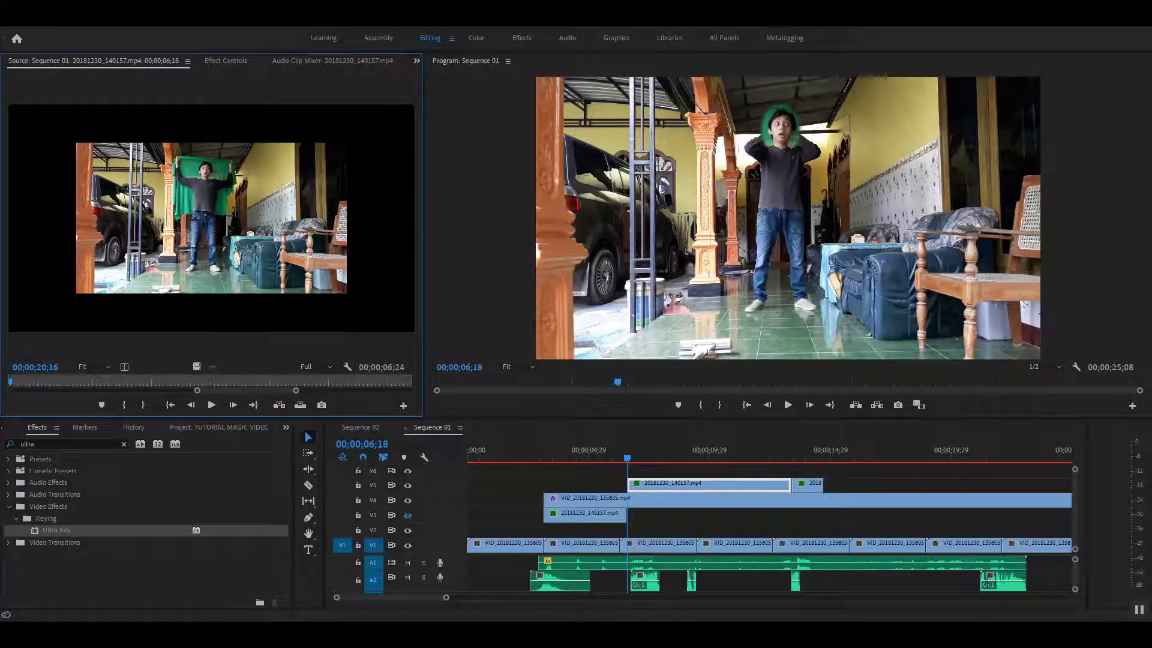
key(shift+5)
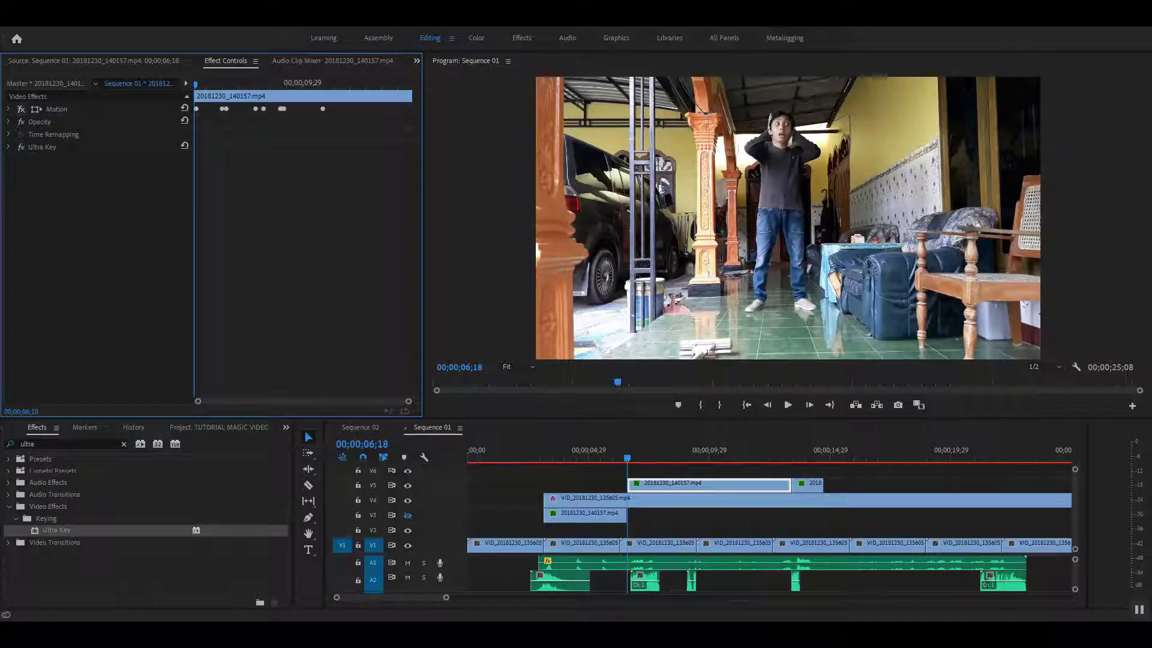
click(21, 122)
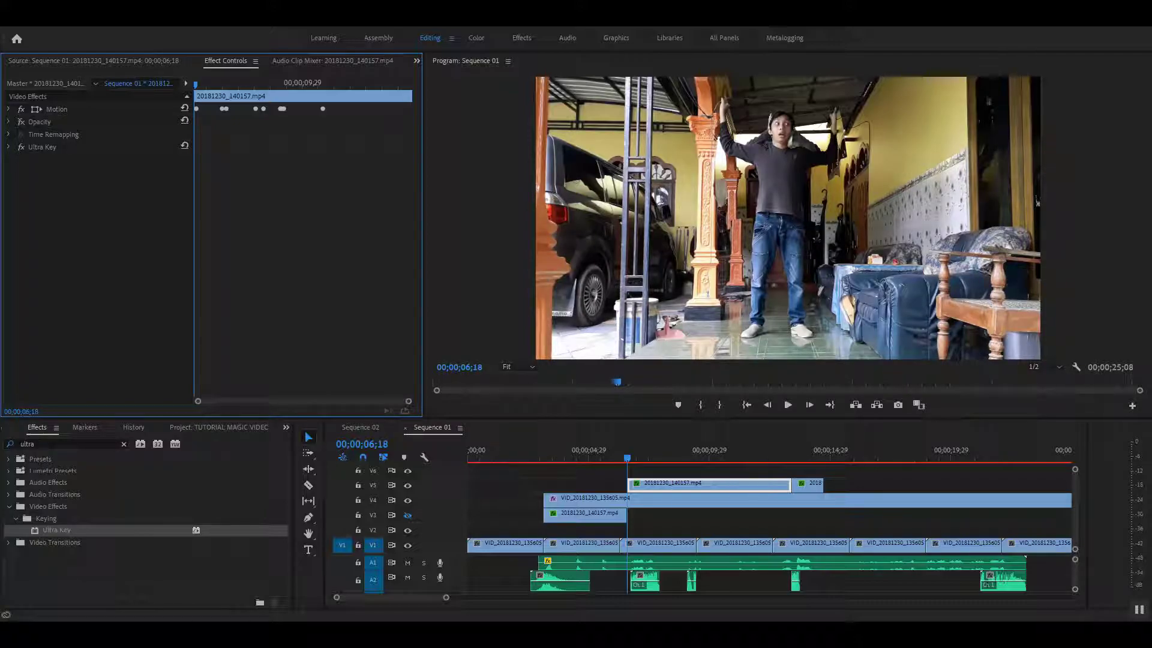
Step: Compare tracks V3 and V4 on and off, re-enable the Ultra Key, and select Opacity's Mask (1)
click(407, 500)
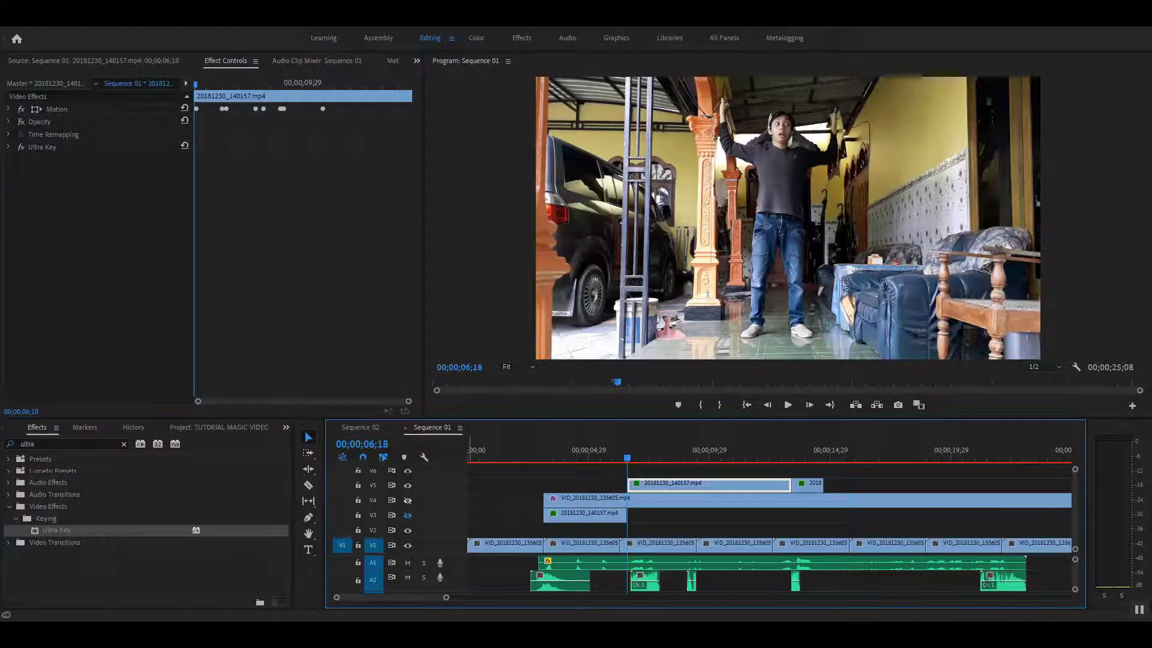
click(407, 500)
click(407, 515)
click(407, 500)
click(407, 500)
click(21, 147)
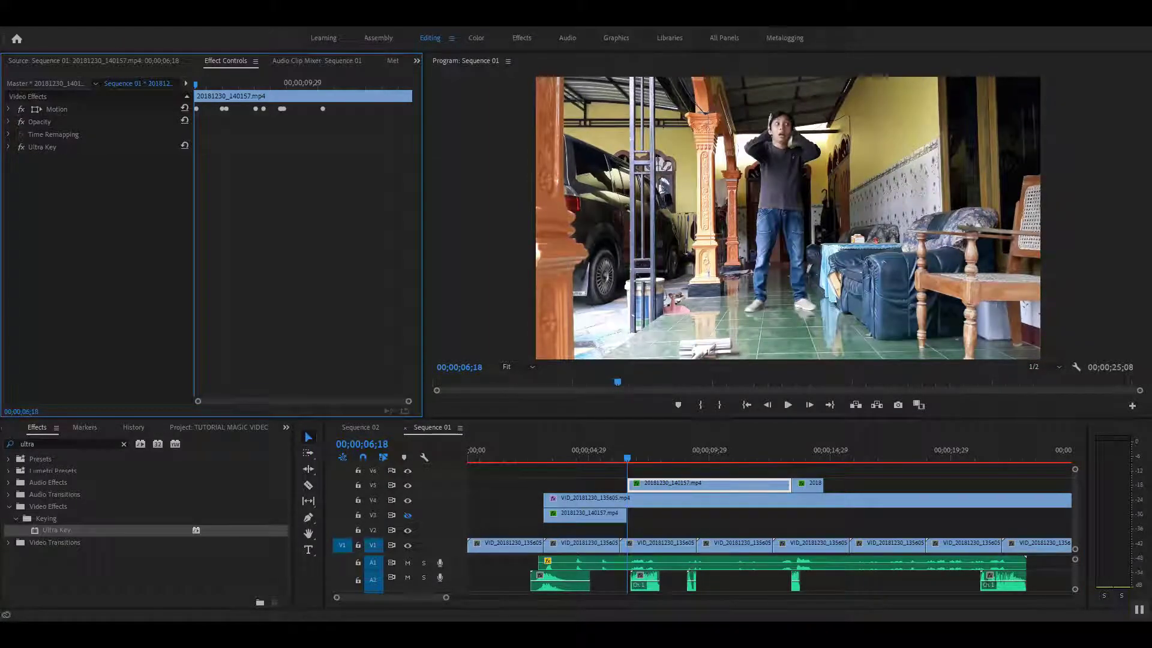
click(8, 122)
click(41, 147)
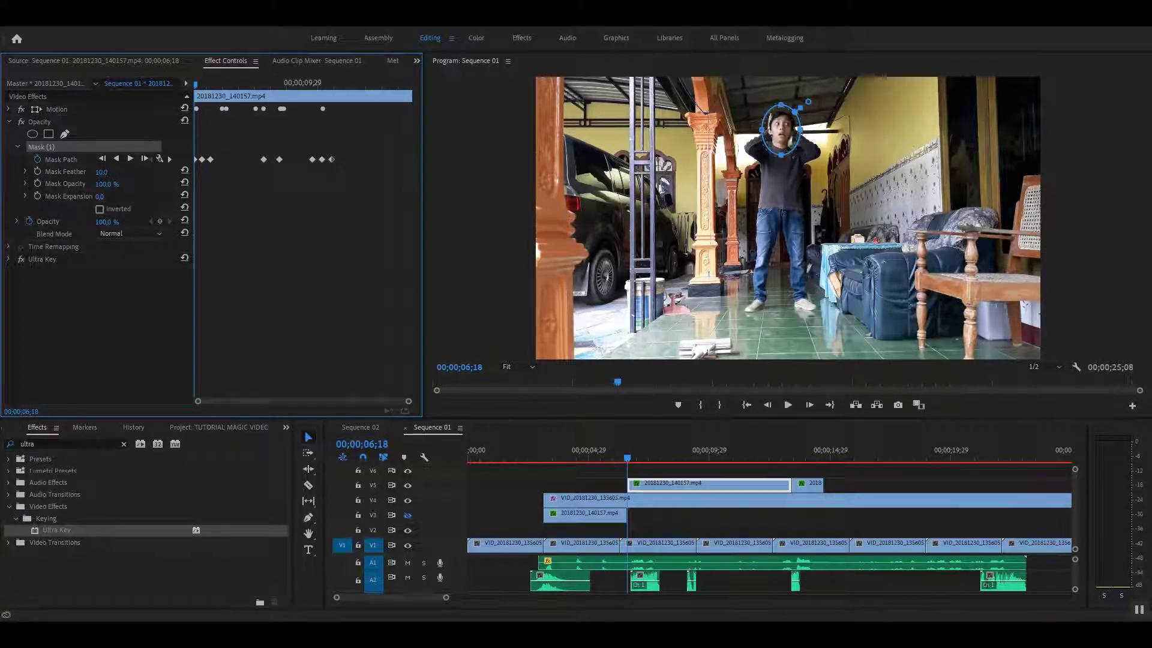
Step: Play back the clip's Position and Scale keyframes, then return to 07;13 (966.7, 500.9, scale 169.3)
key(space)
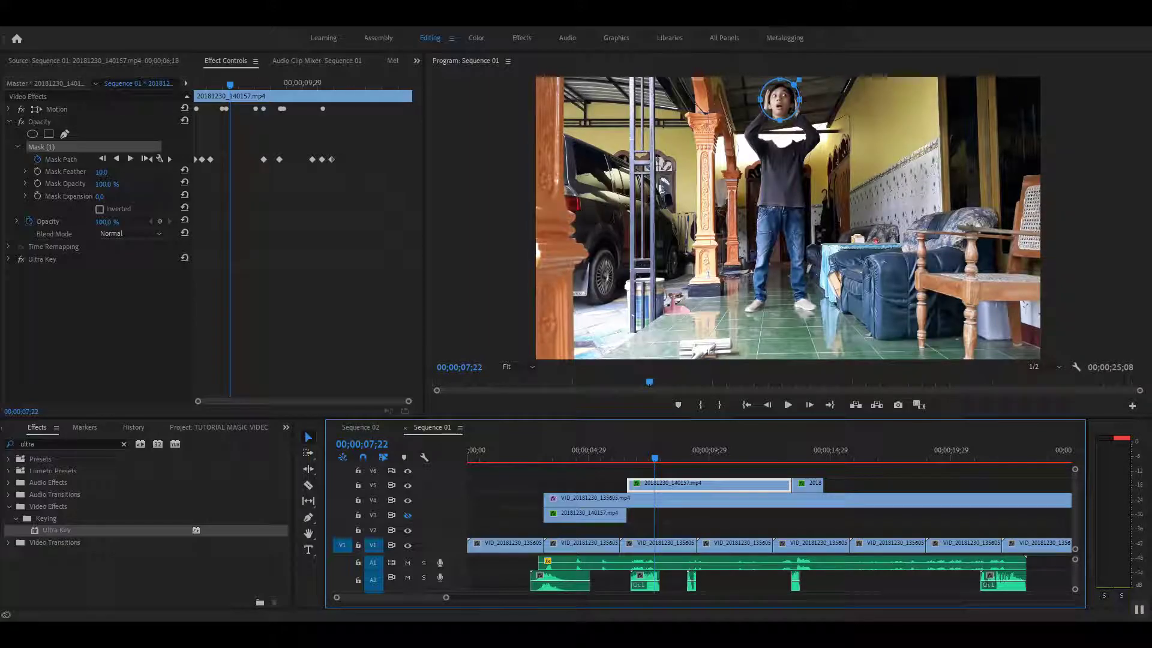
click(8, 108)
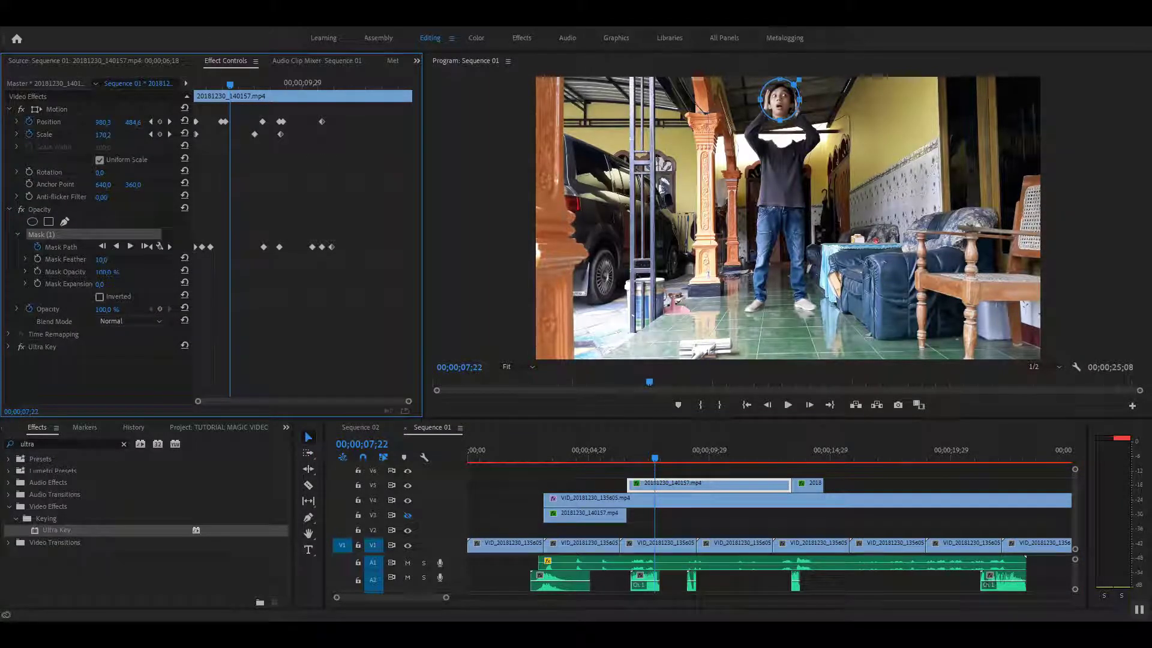
key(Left)
key(Left)
key(Left)
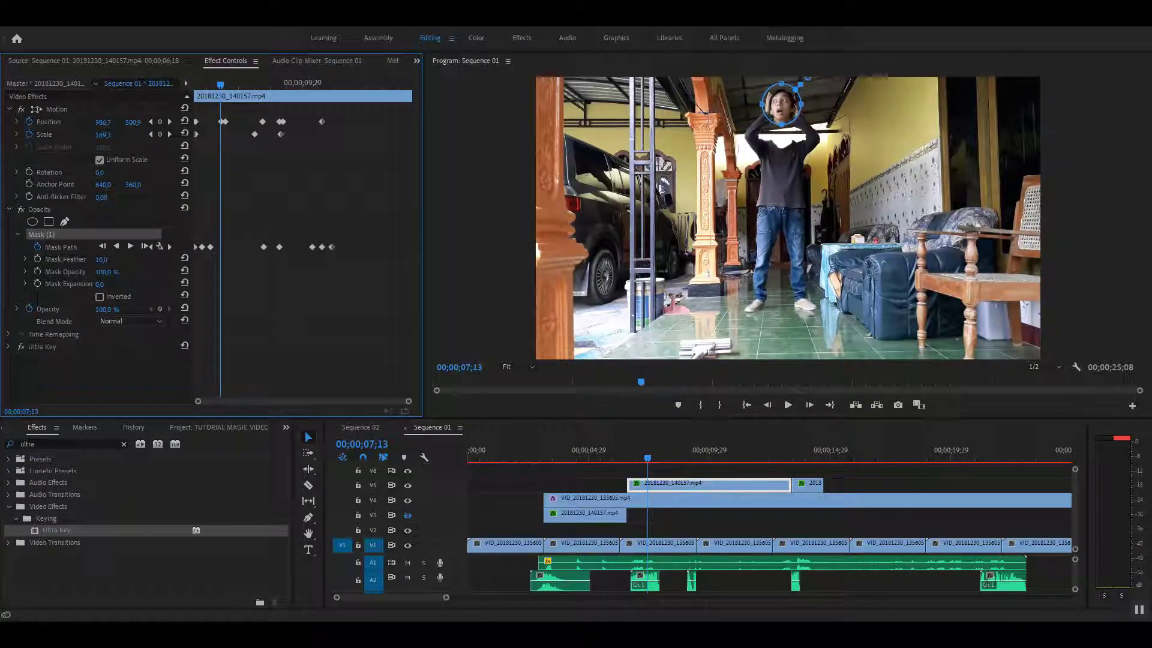
click(48, 121)
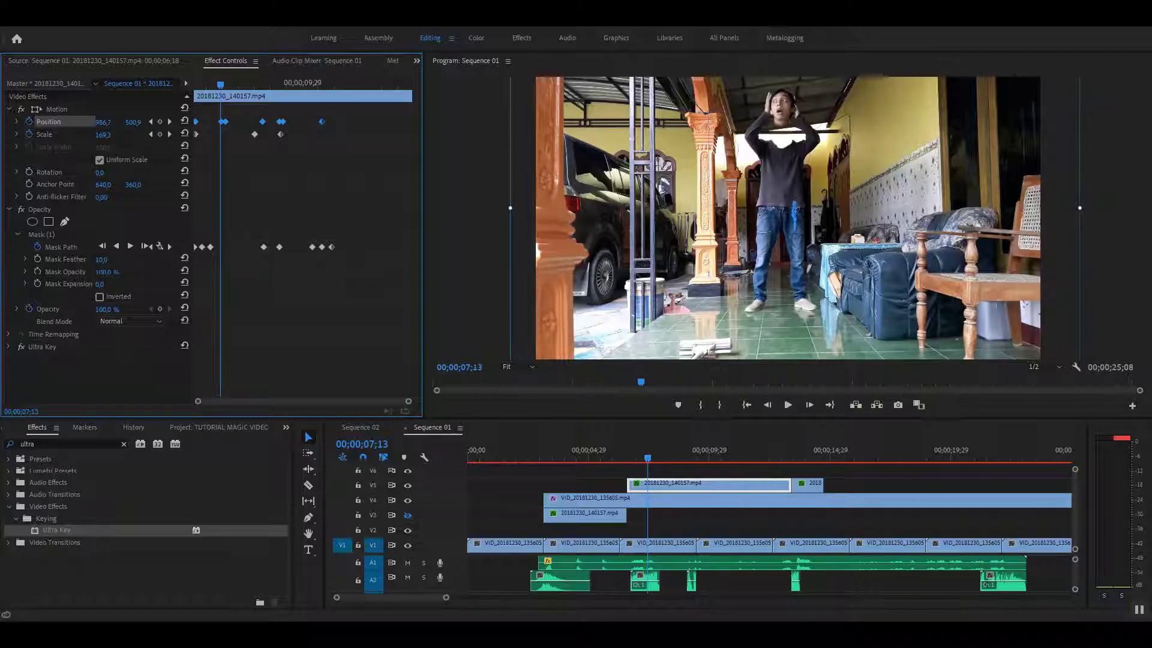
key(space)
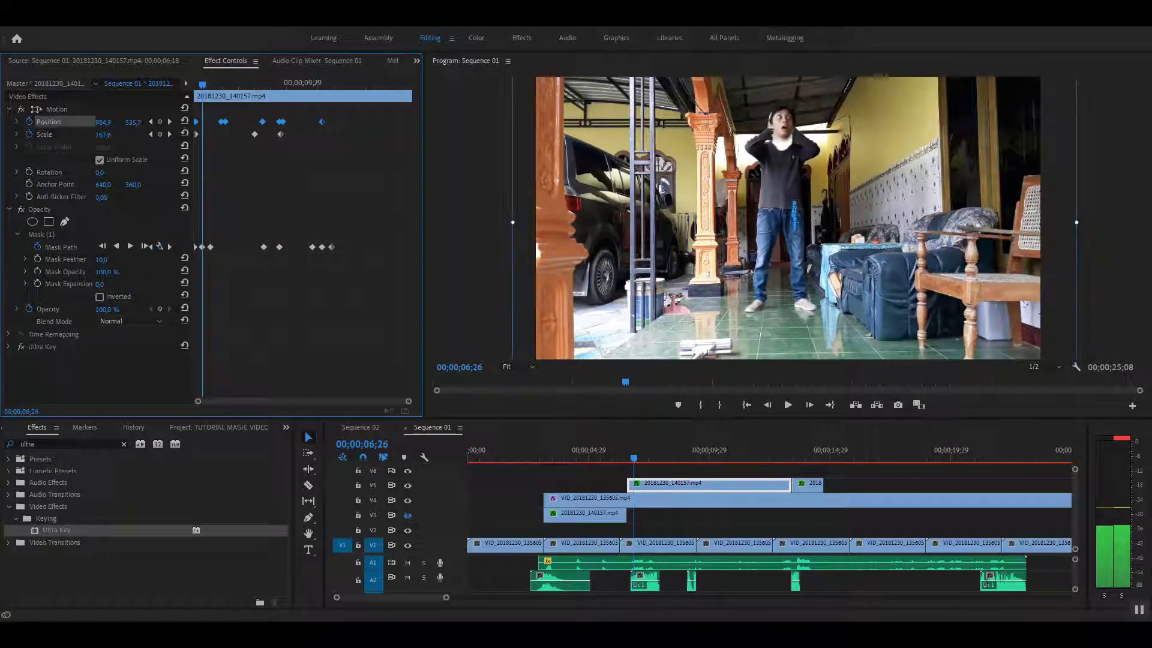
key(space)
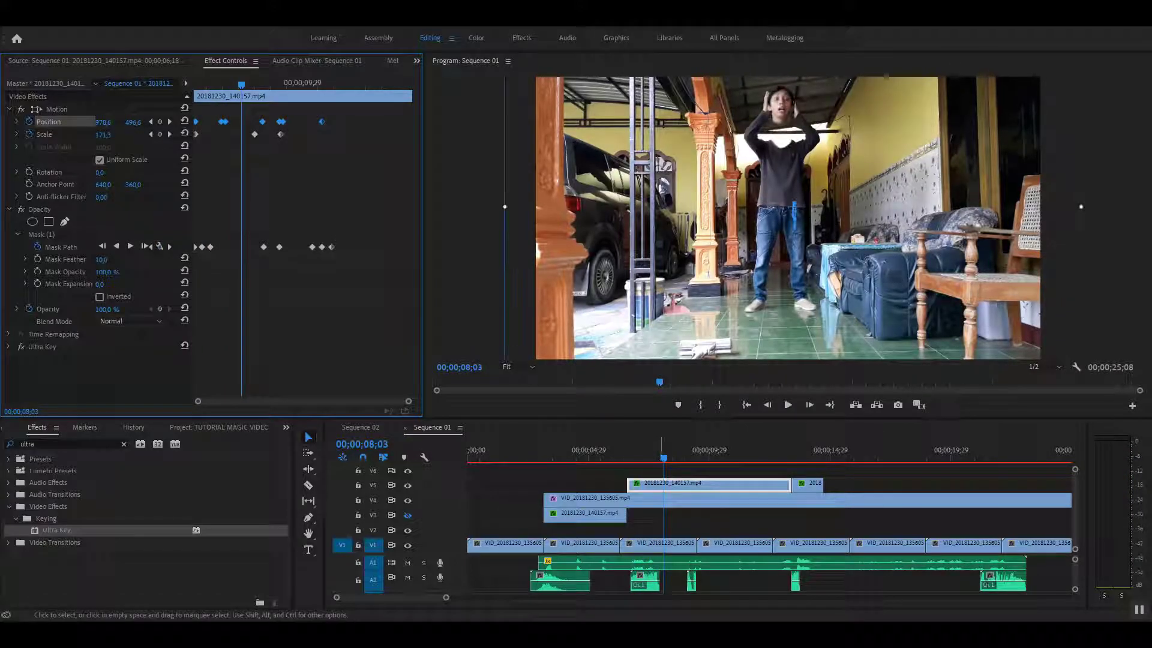
drag(635, 459, 647, 459)
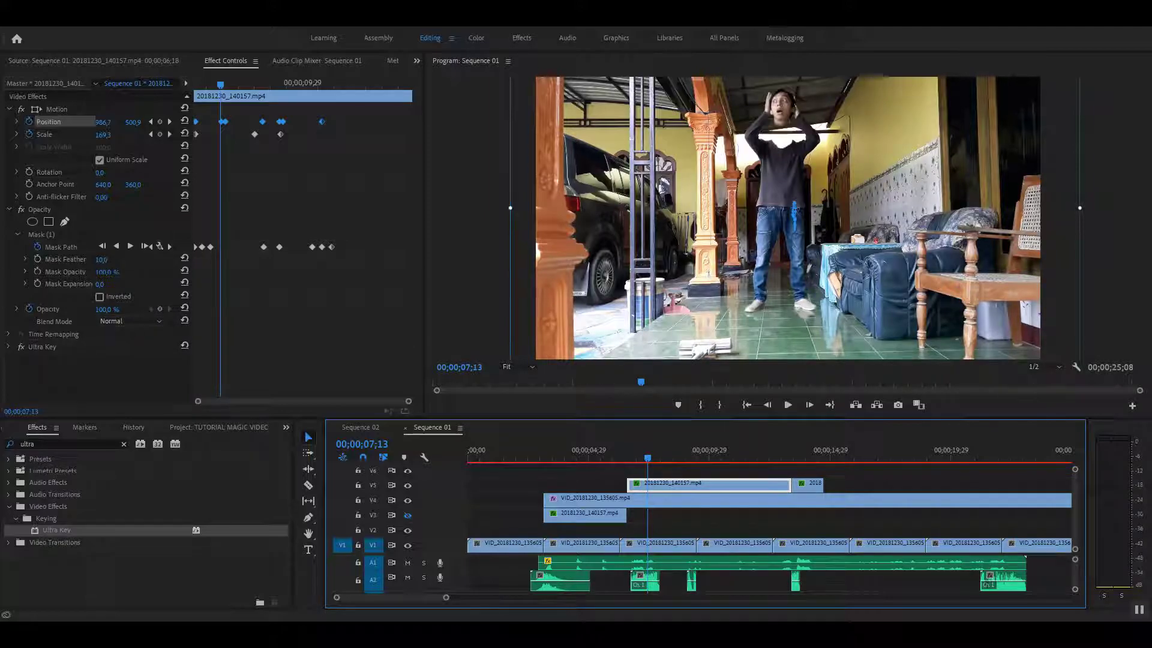
Step: Replay the headless moment from about 13;12 and select the short V6 overlay clip
key(space)
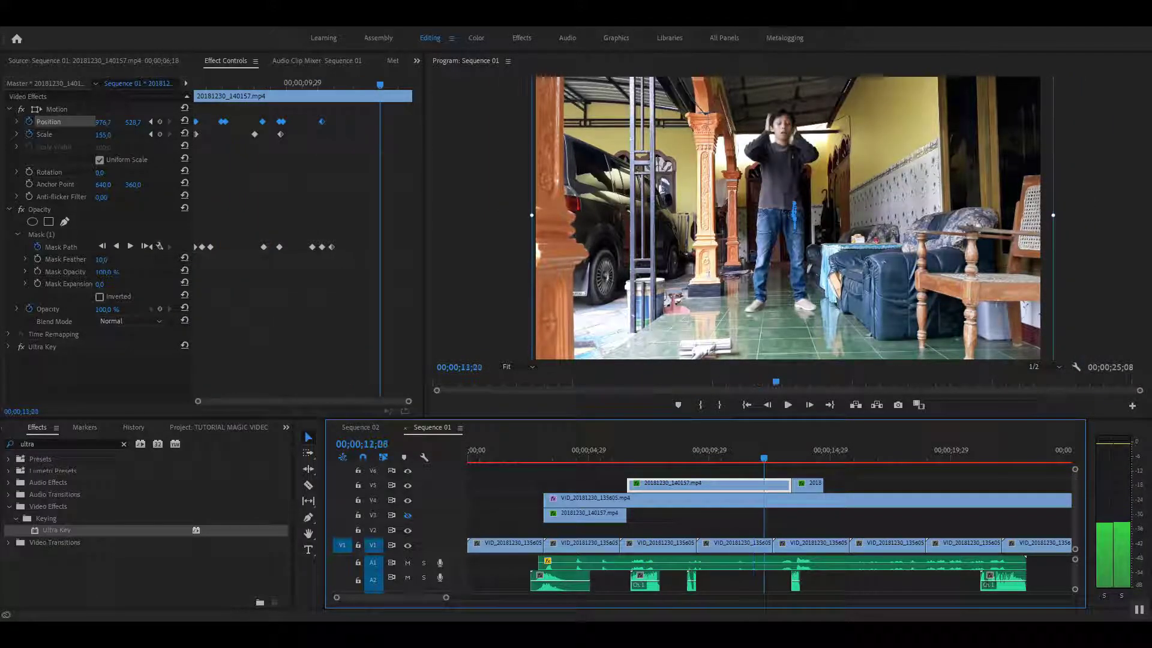
mouse_move(844, 458)
mouse_down()
mouse_move(789, 457)
mouse_move(826, 458)
mouse_up()
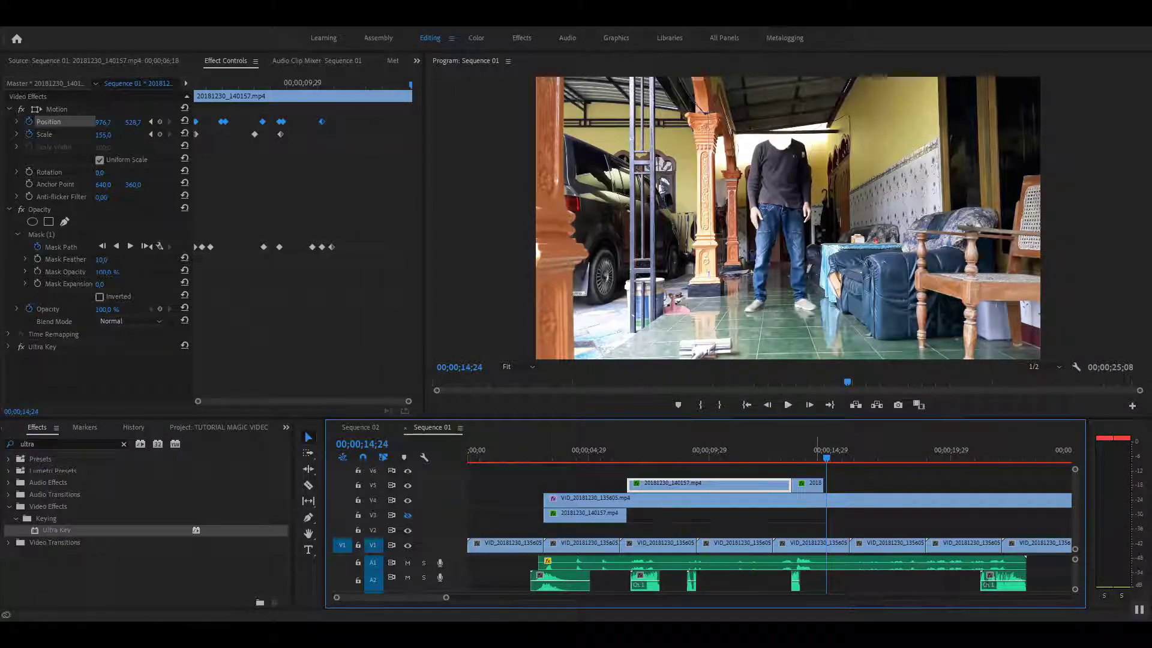
click(792, 457)
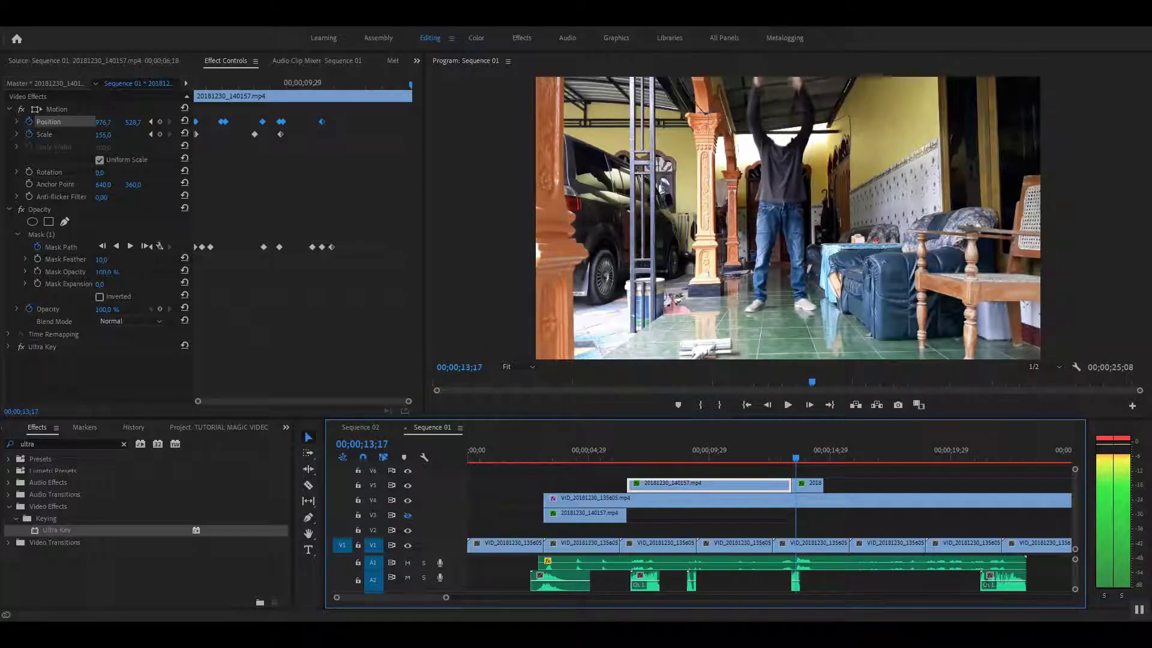
key(space)
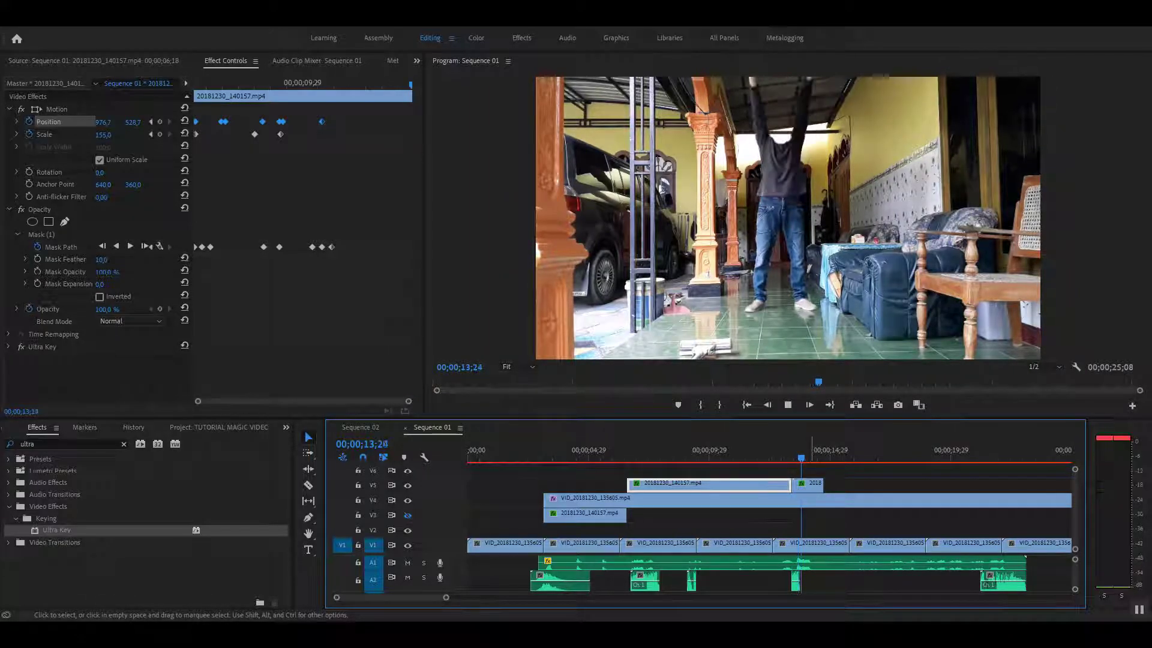
click(807, 483)
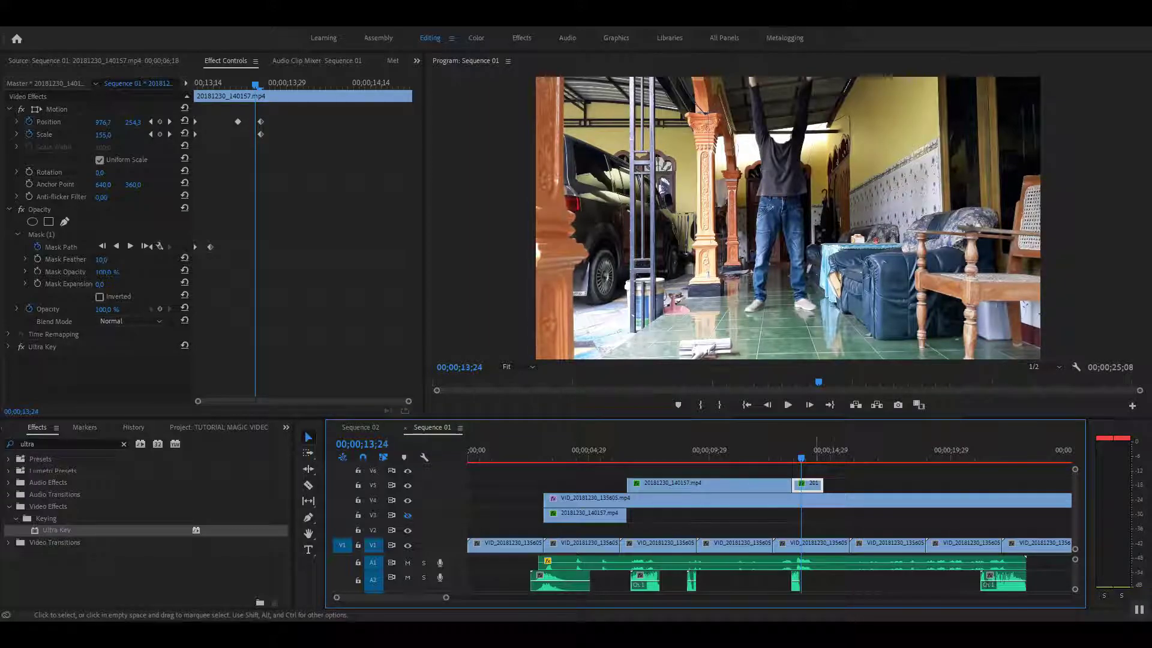
Step: Set the overlay clip's second Position keyframe at 13;25 to Y 256.7, then replay from about 10 seconds
drag(255, 84, 200, 84)
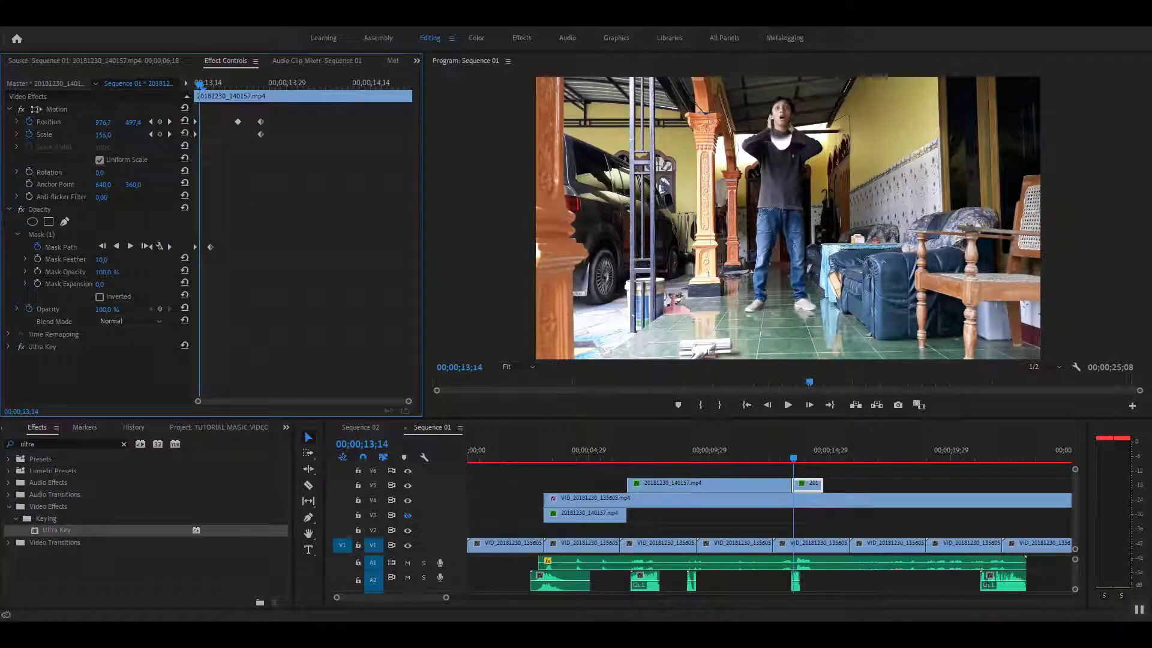
click(50, 121)
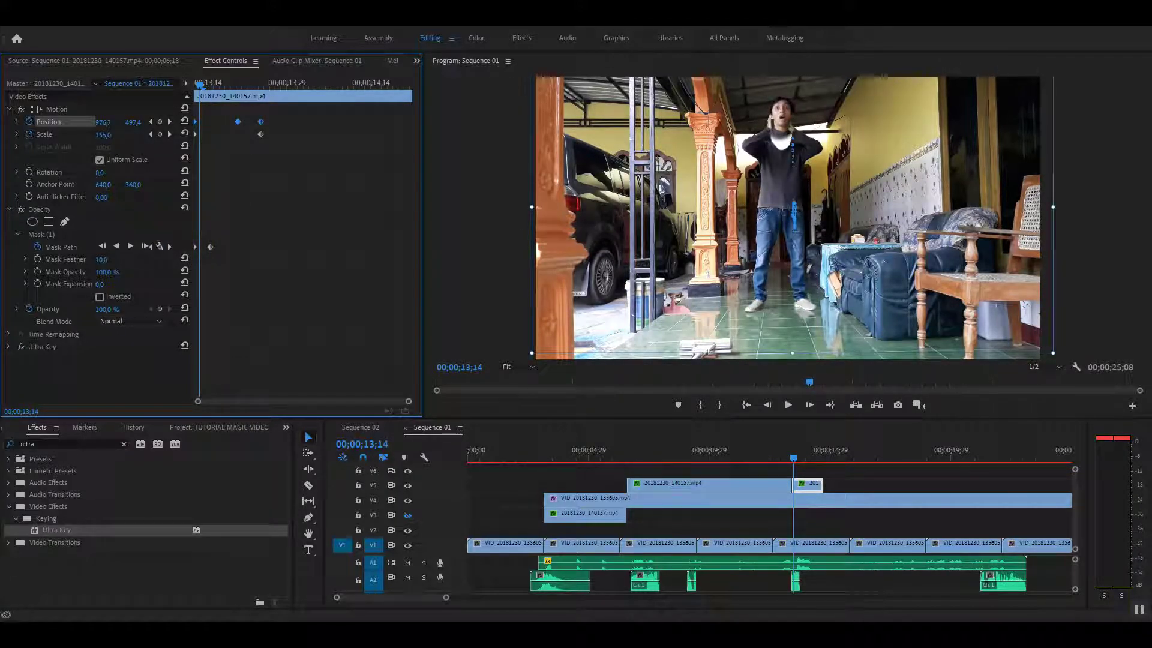
drag(200, 84, 261, 84)
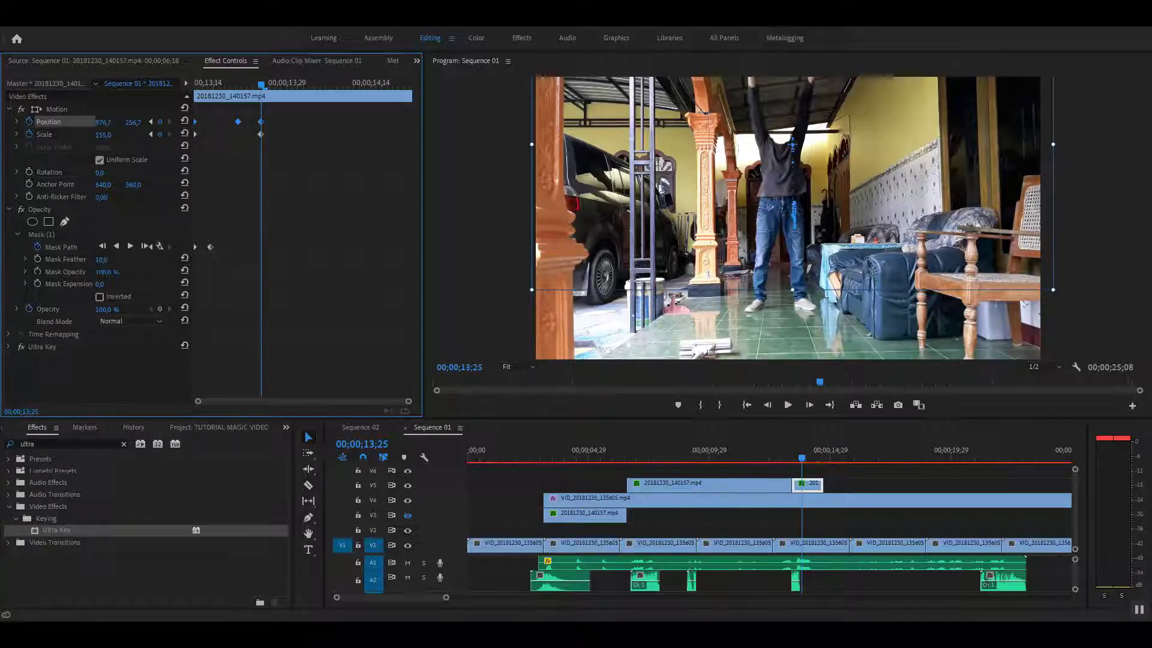
mouse_move(133, 122)
mouse_down()
mouse_move(252, 122)
mouse_move(174, 121)
mouse_up()
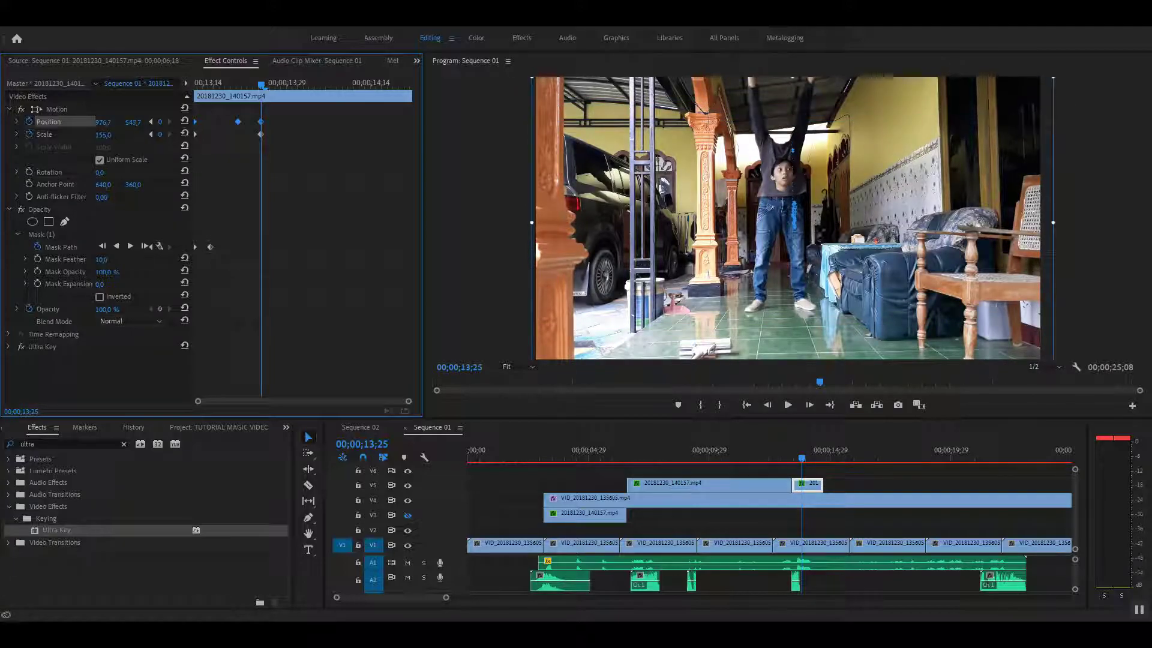
drag(133, 122, 155, 122)
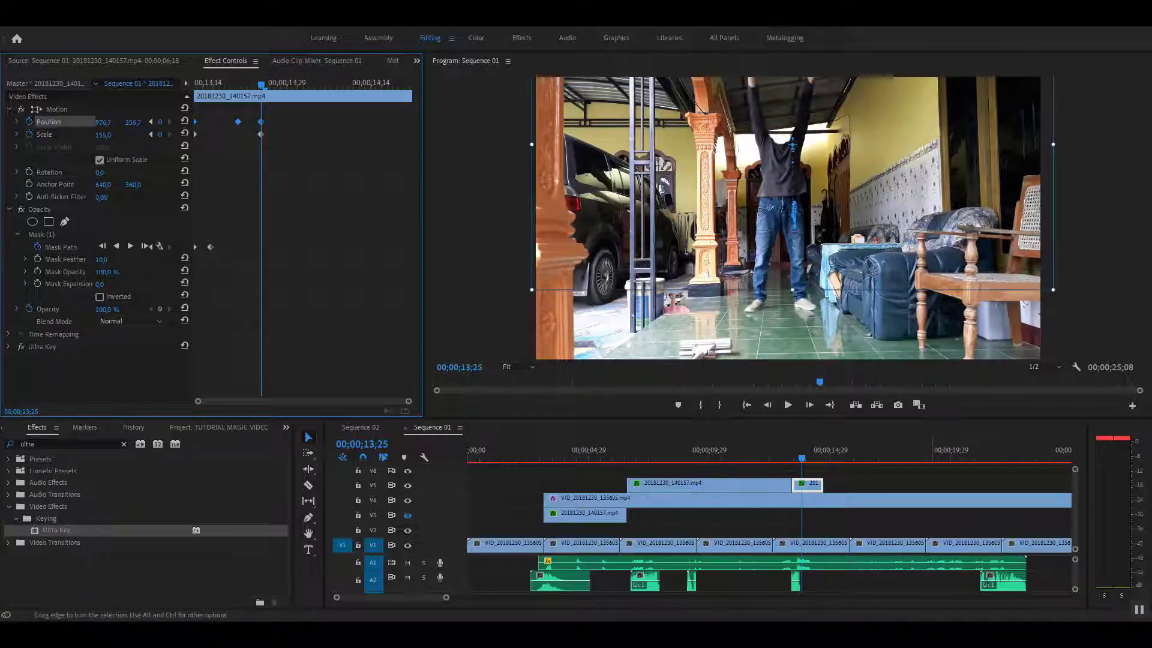
click(714, 451)
key(l)
key(l)
key(l)
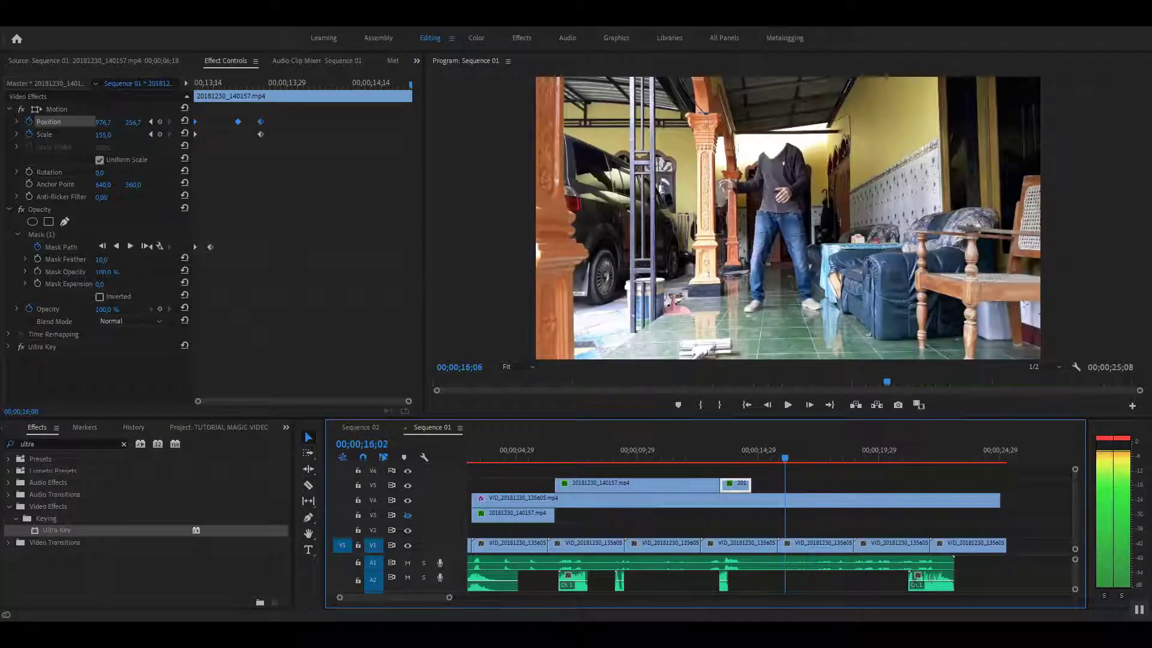
key(Home)
key(l)
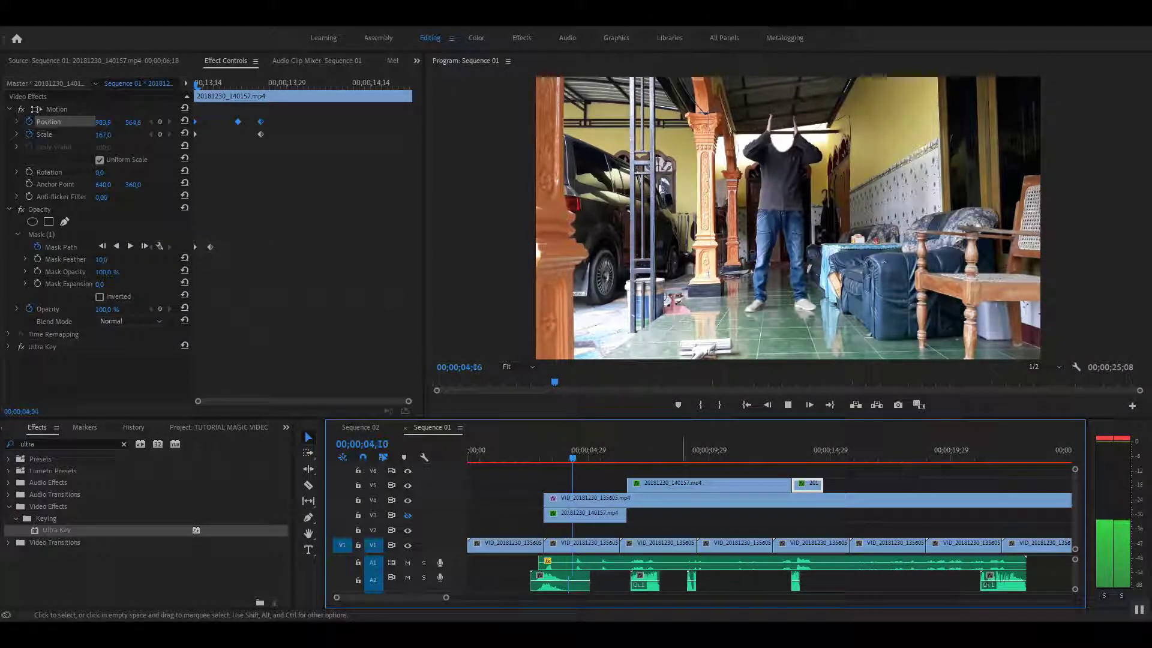
key(k)
key(space)
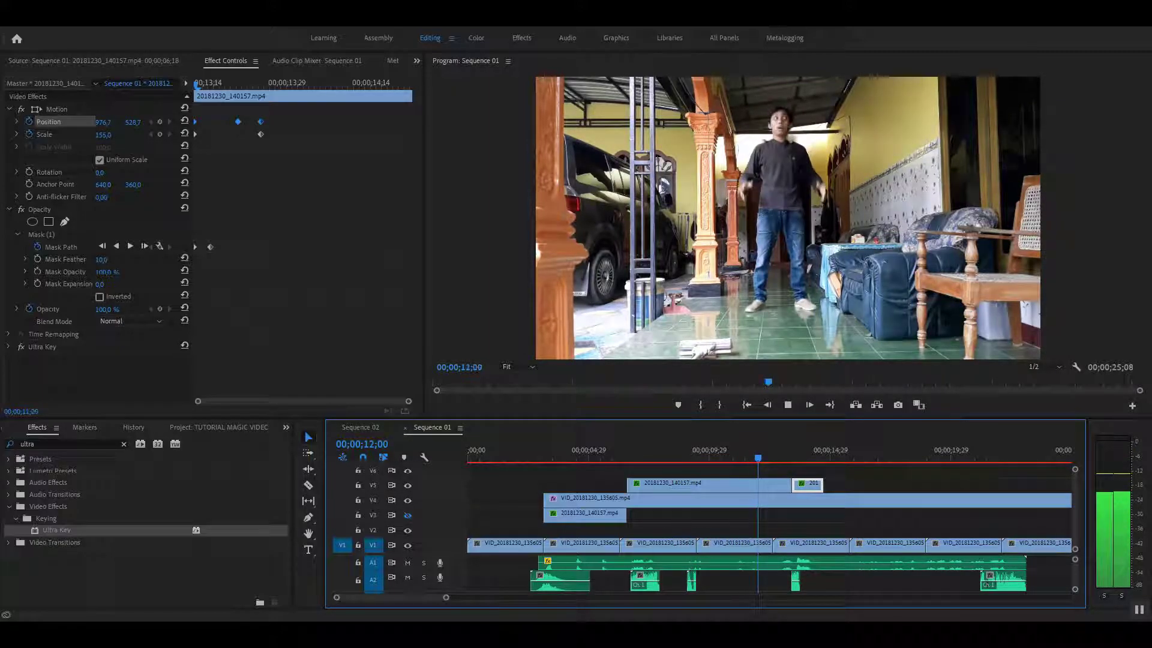
key(space)
key(j)
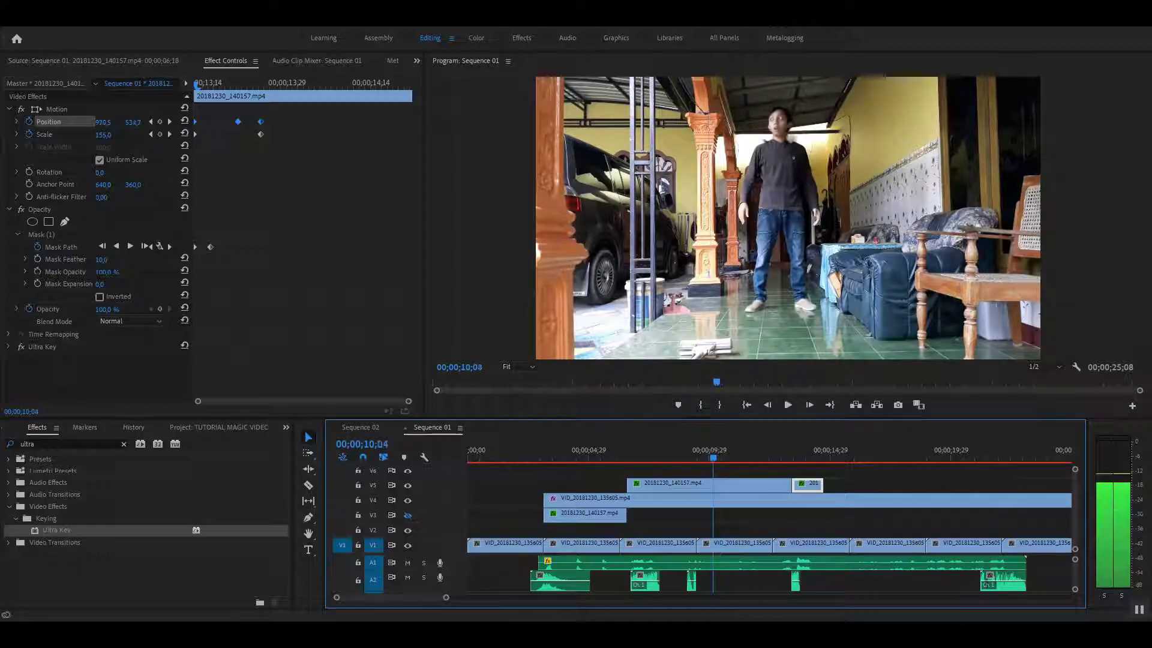
key(k)
key(space)
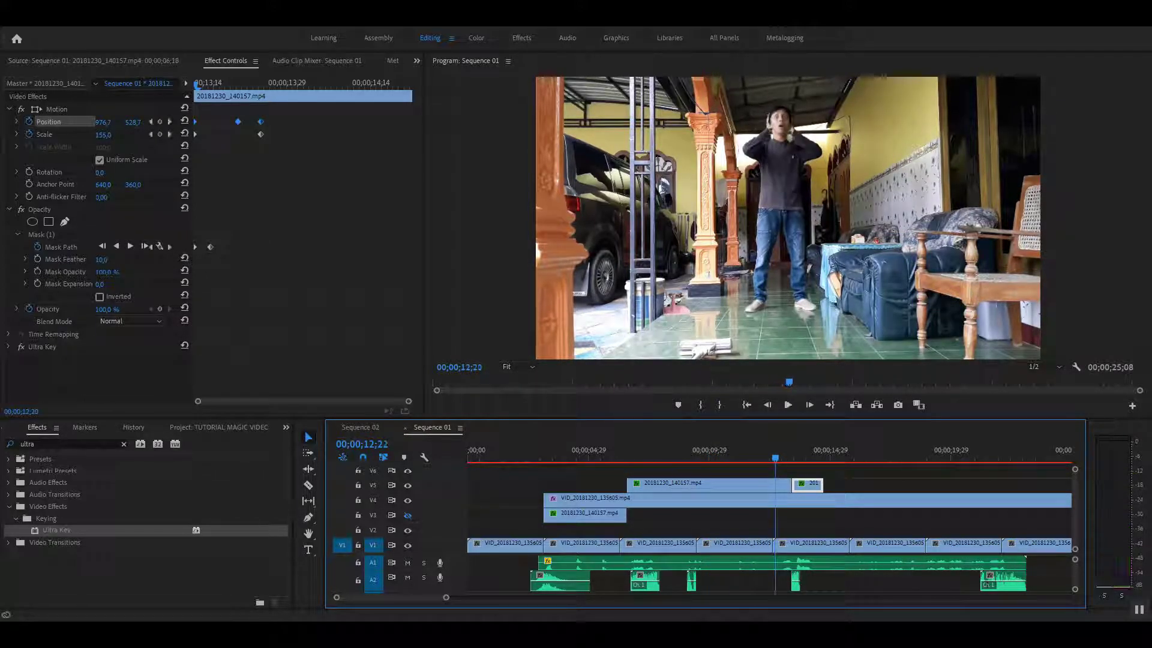
key(space)
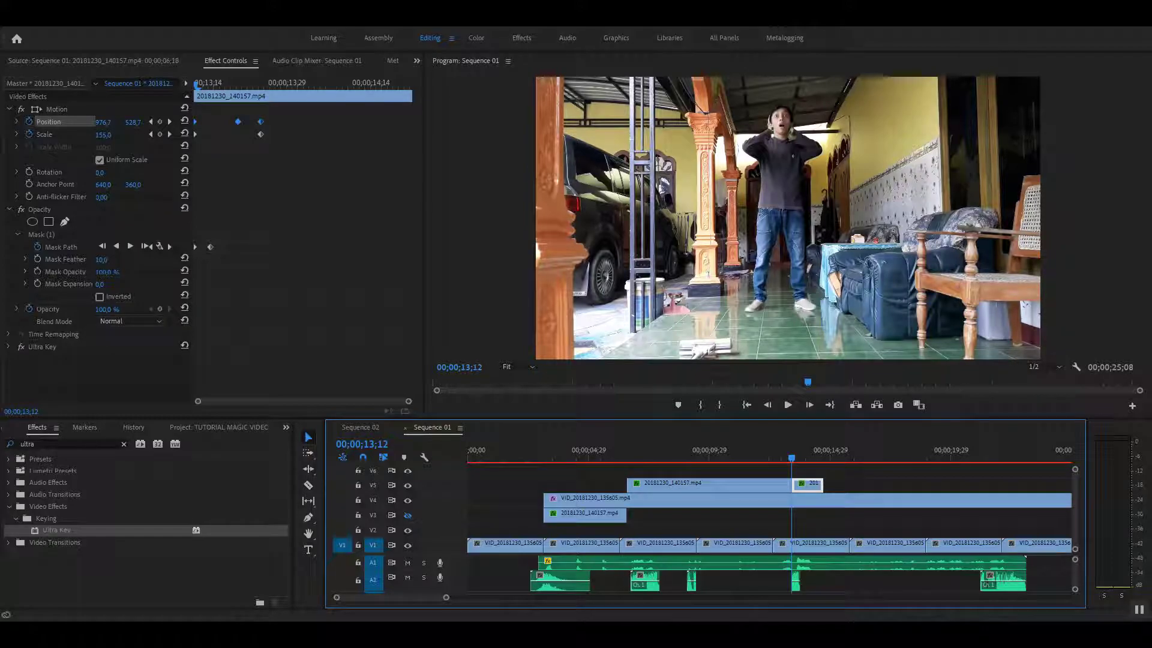
key(space)
key(space)
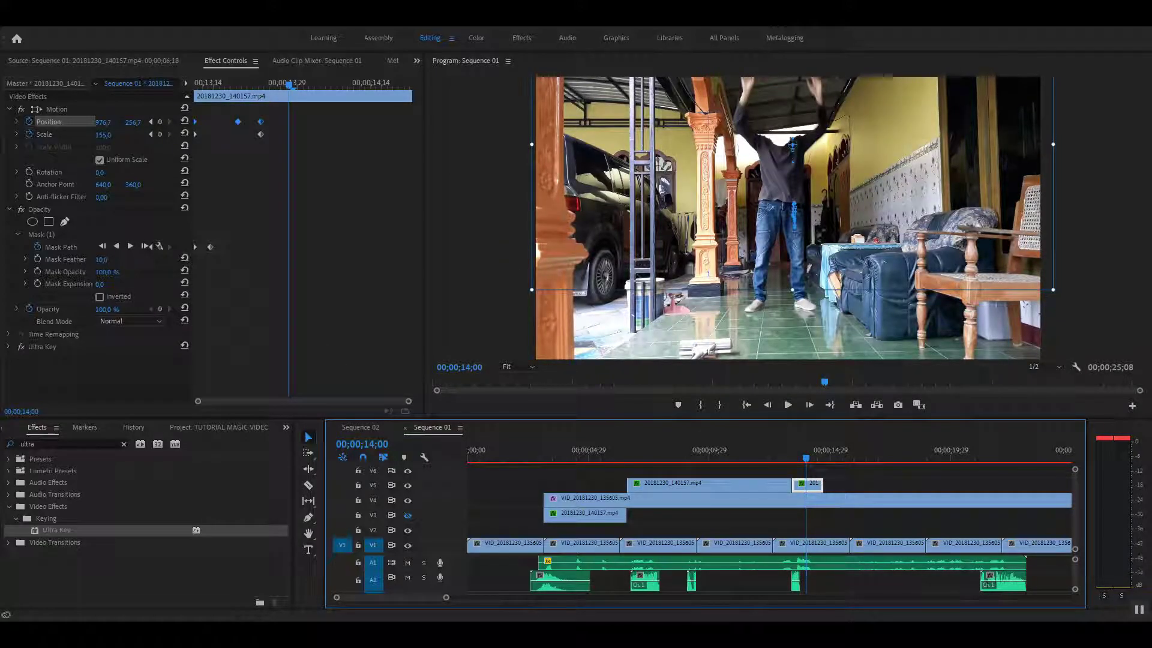
key(space)
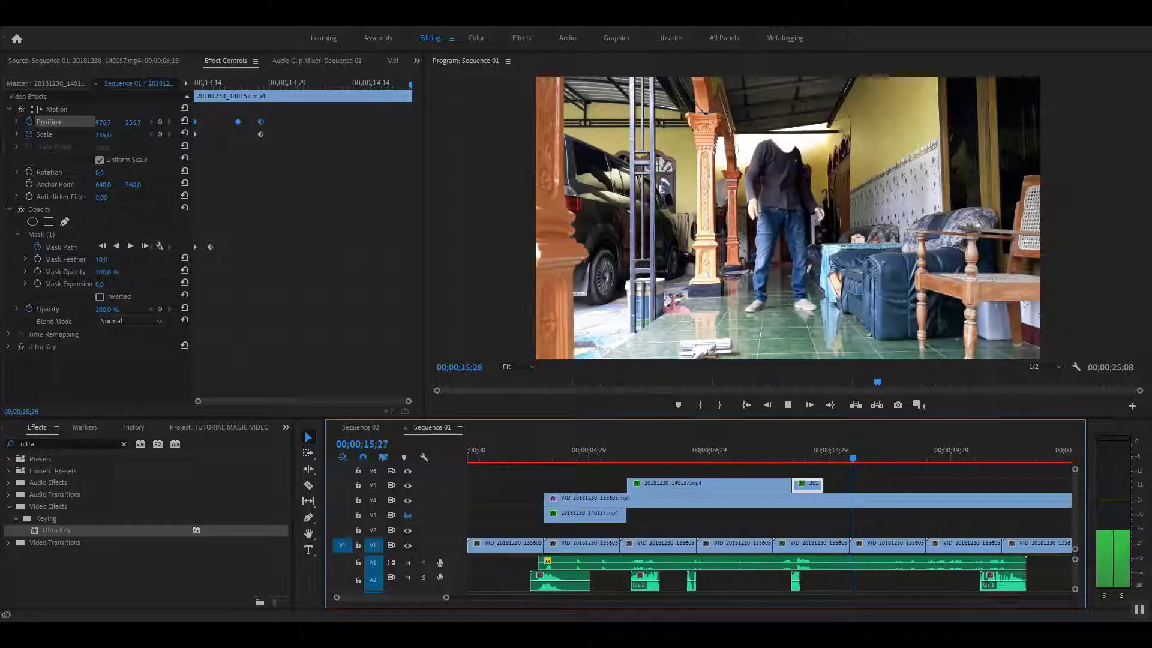
key(space)
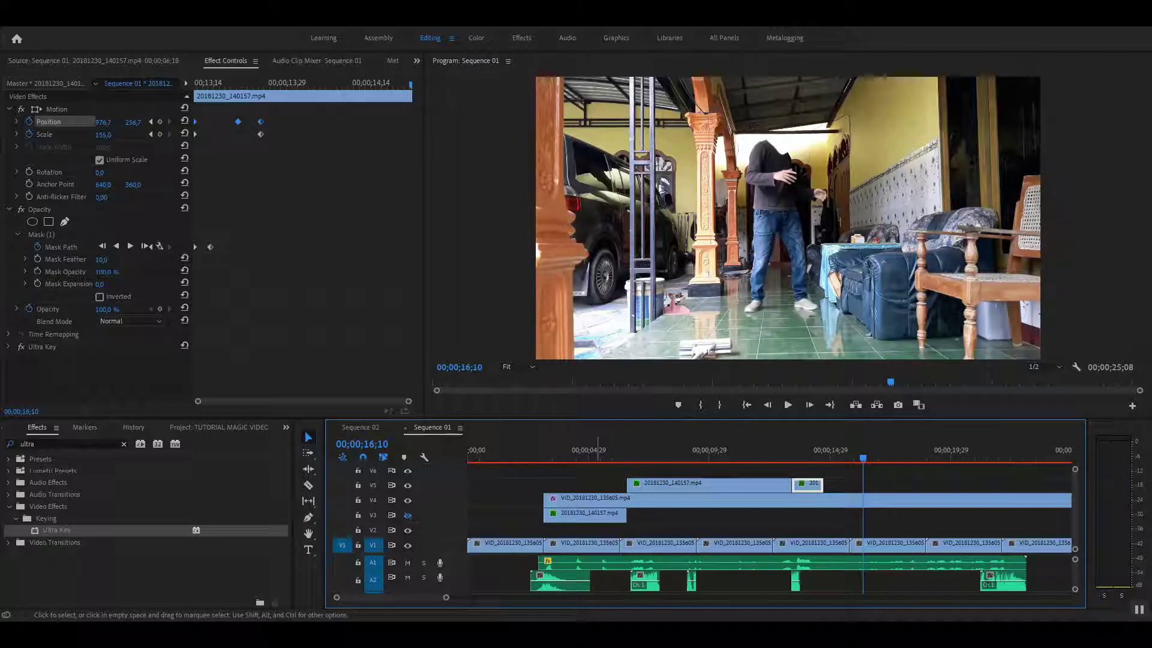
key(space)
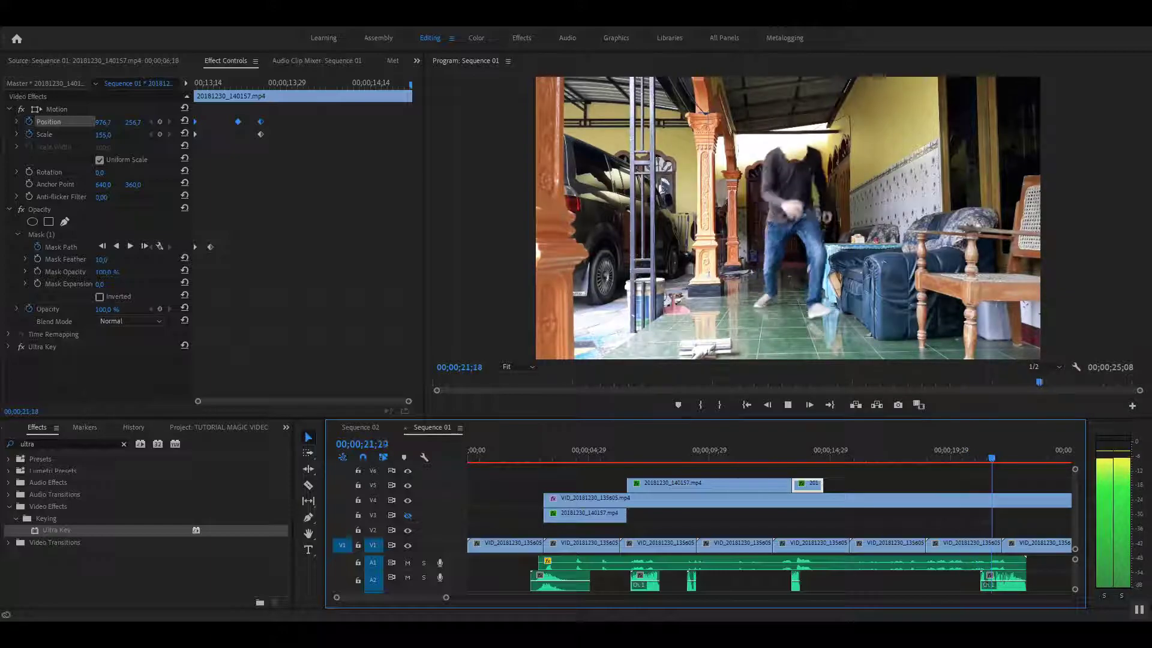
key(space)
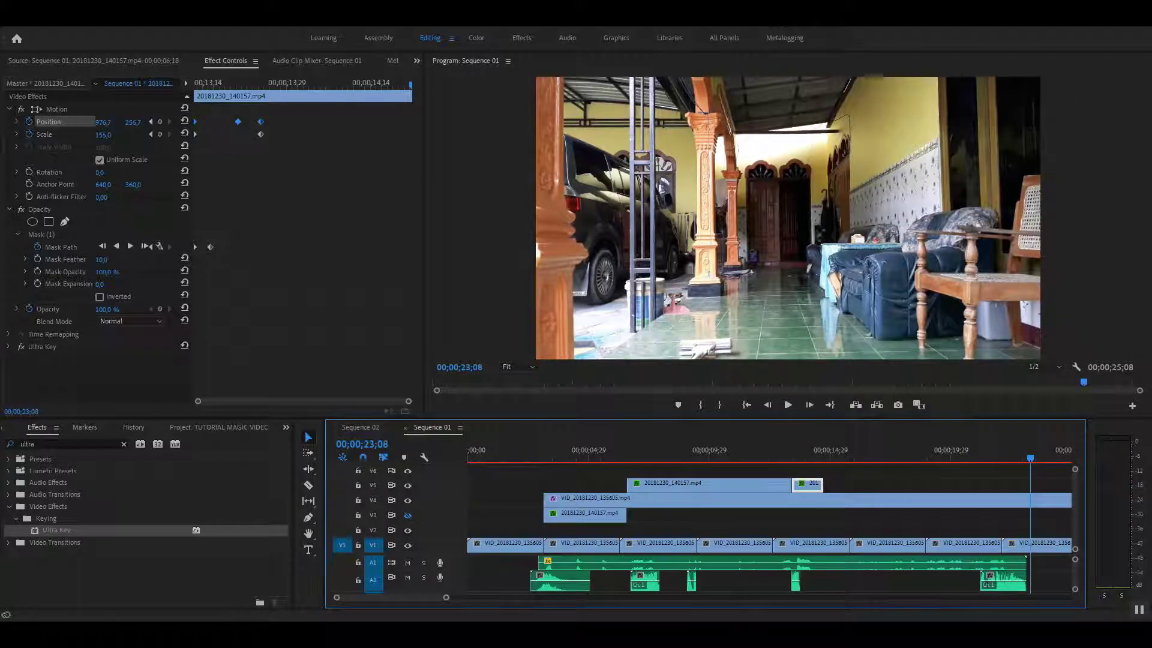